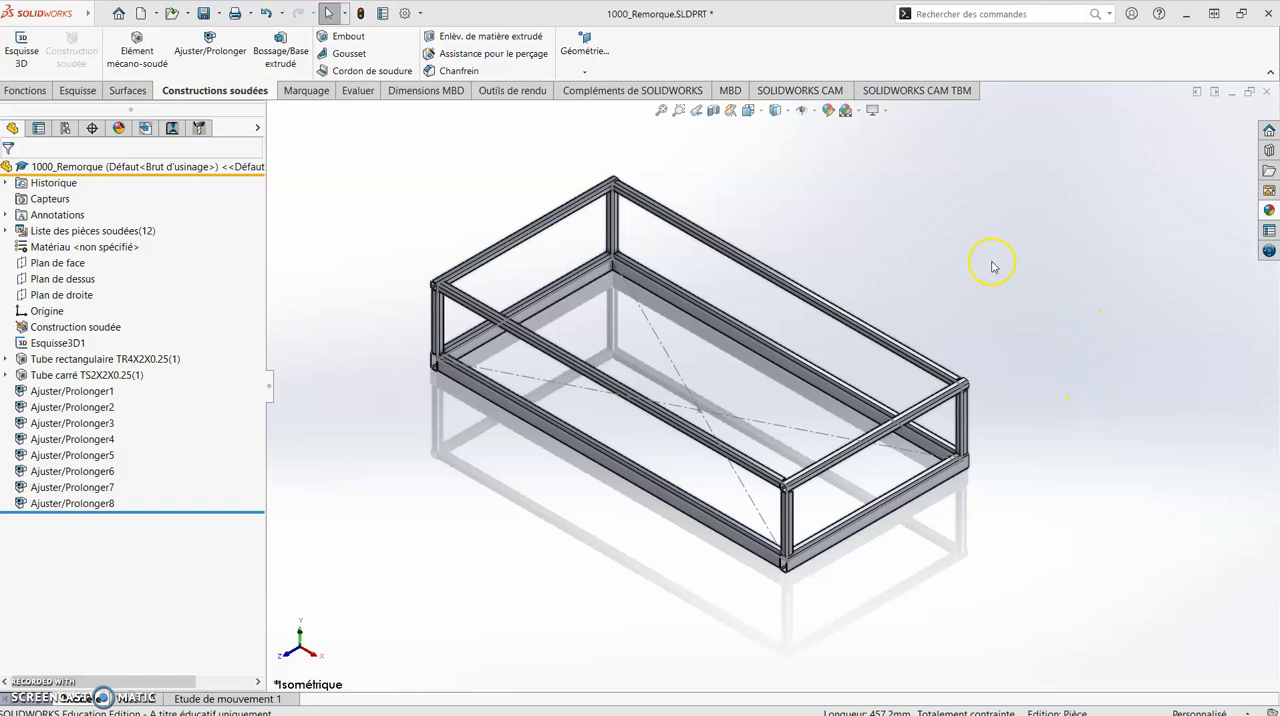
- Expand the weldment cut list, collapse its two TR4x2x0.25 groups, and reopen the TR4x2x0.25<1> group
left_click(5, 231)
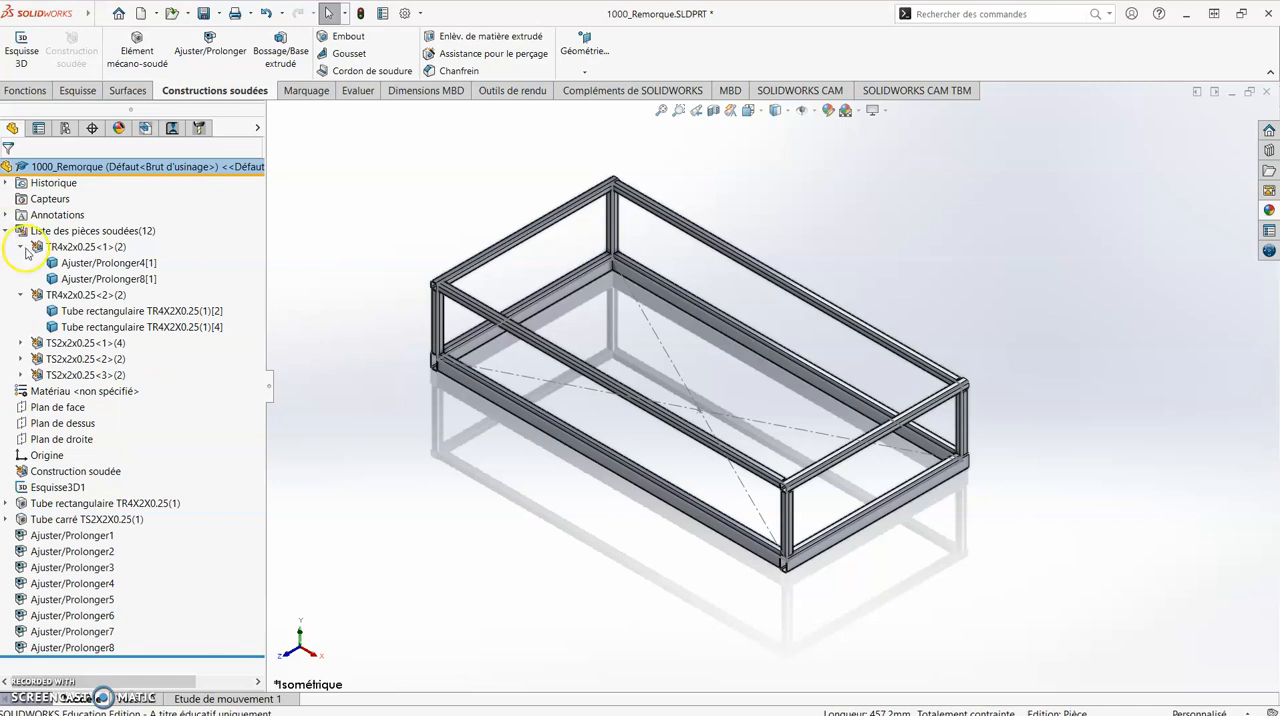
left_click(20, 247)
left_click(20, 263)
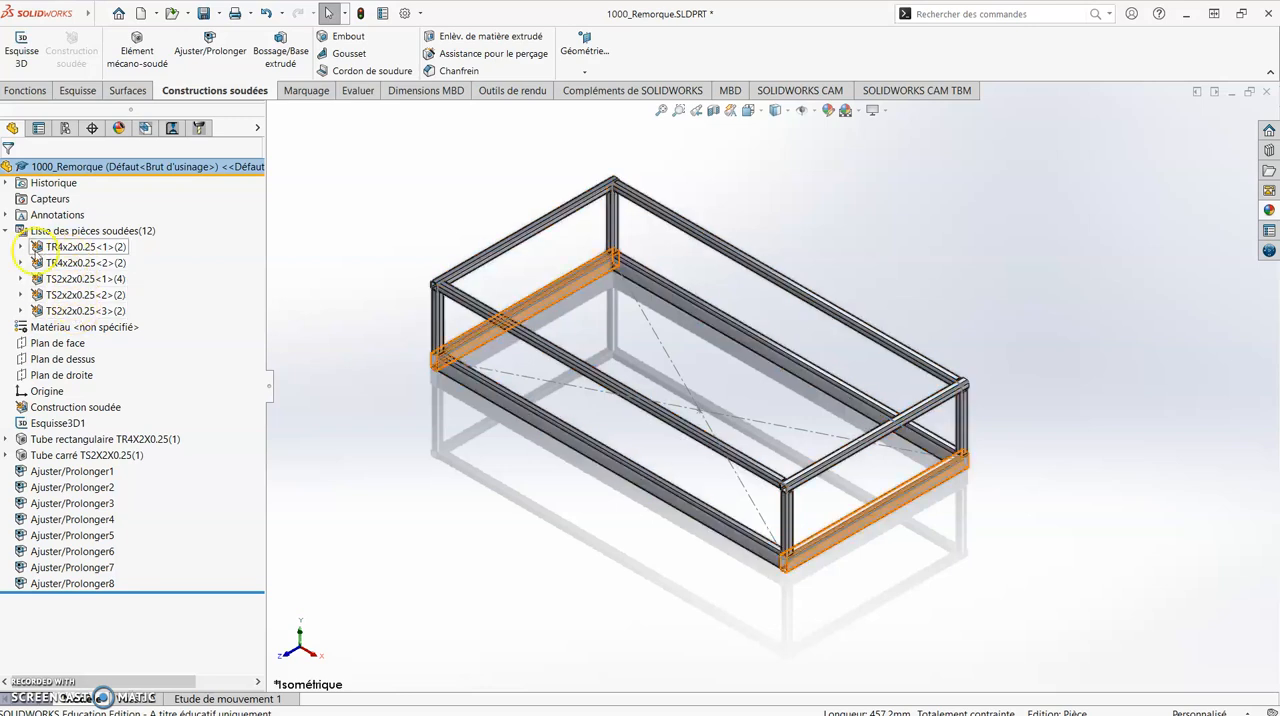
left_click(20, 247)
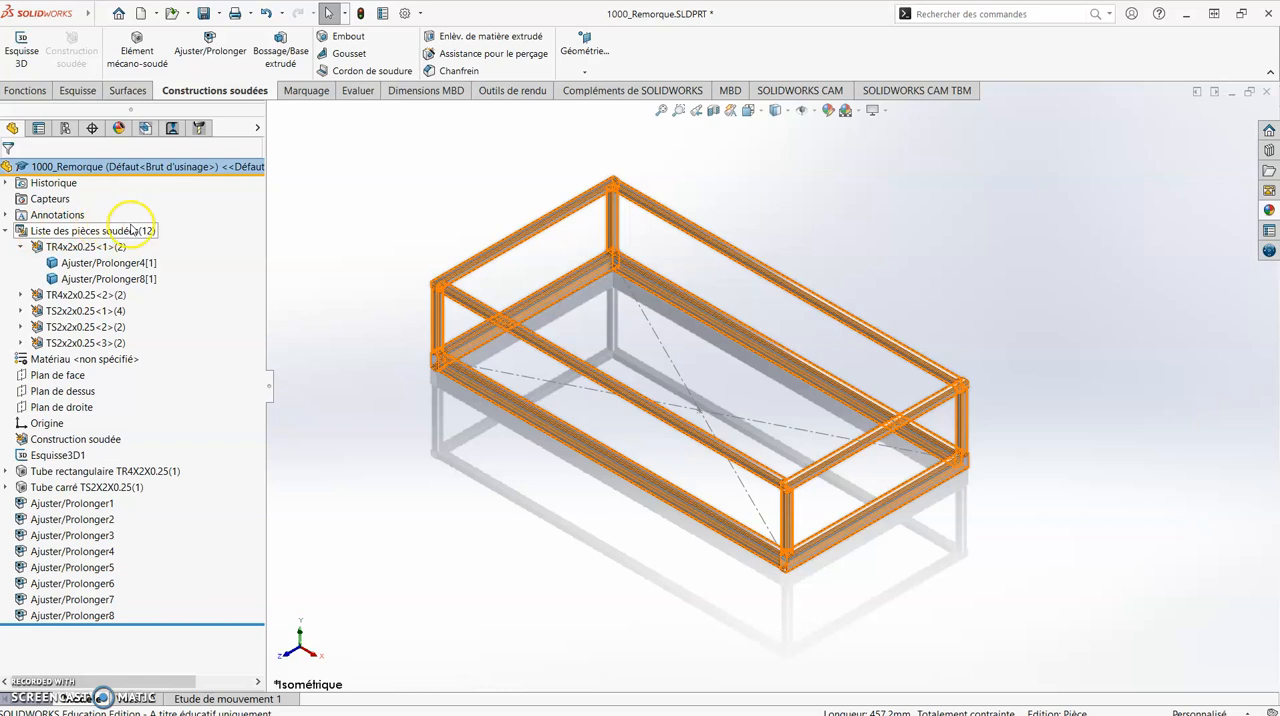
- Highlight the members of cut-list groups TR4x2x0.25<1> and TR4x2x0.25<2> in the model, then collapse the first group and clear the selection
left_click(95, 247)
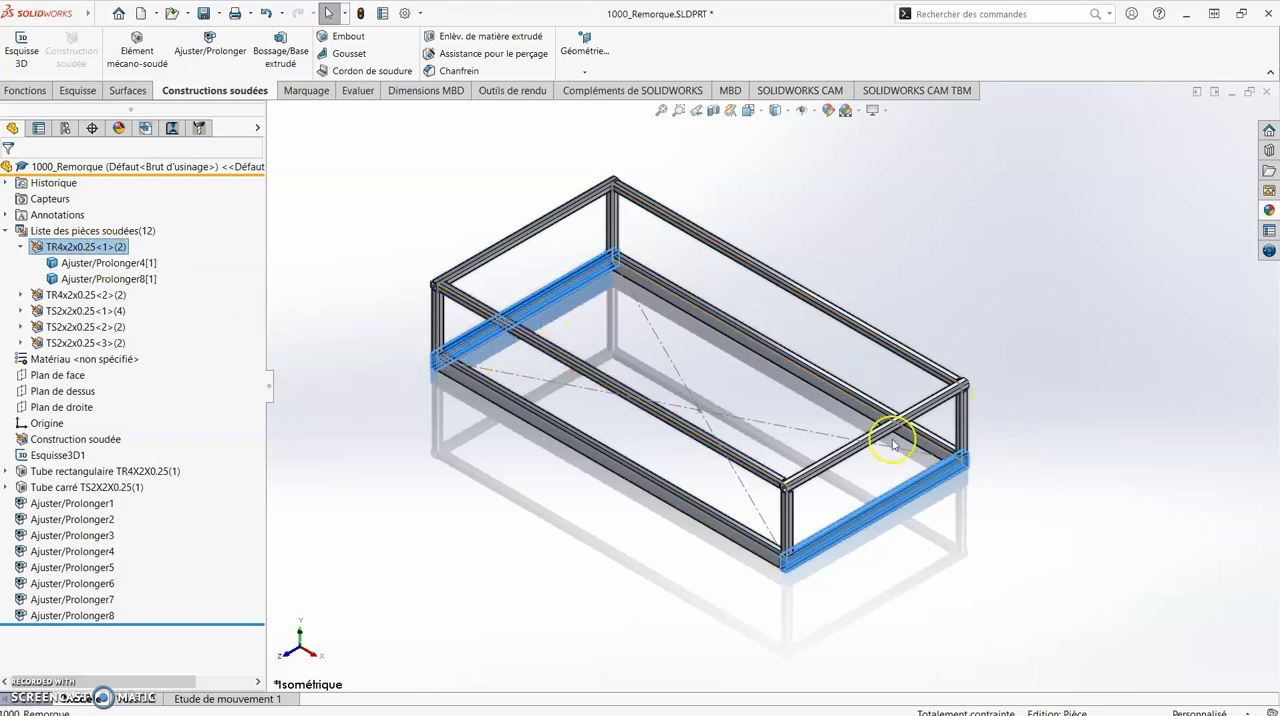
left_click(85, 295)
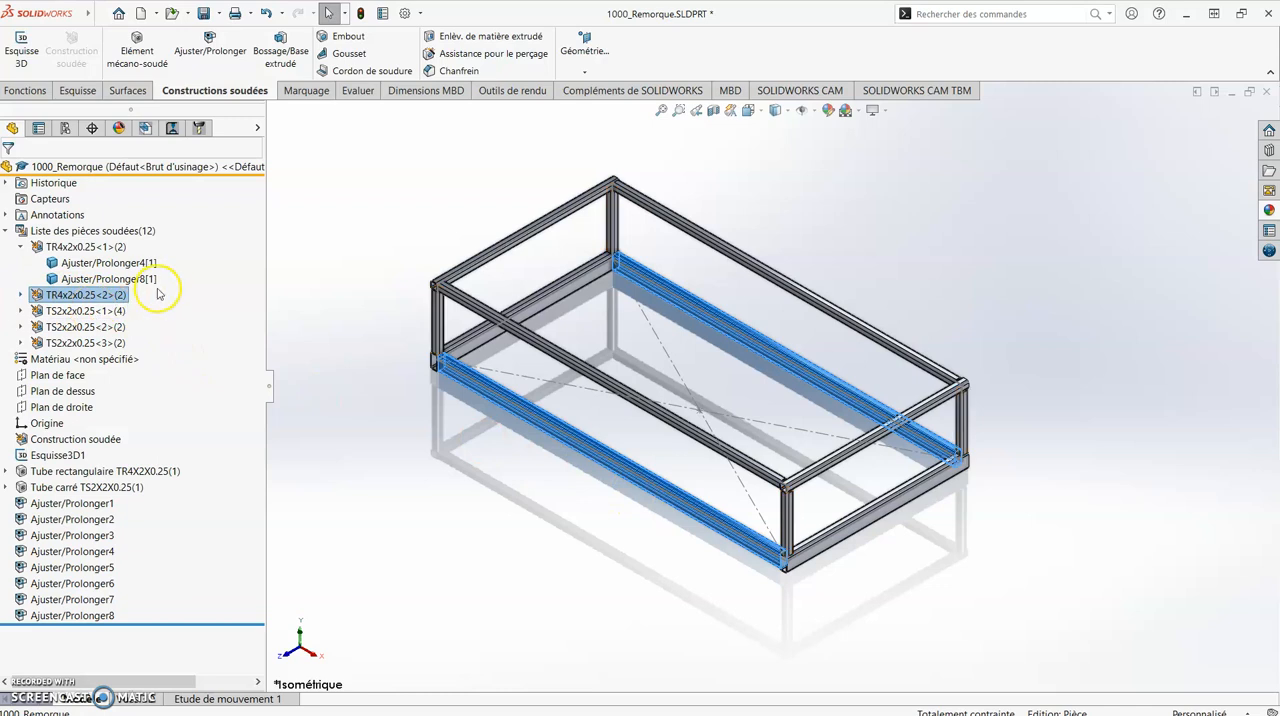
left_click(458, 521)
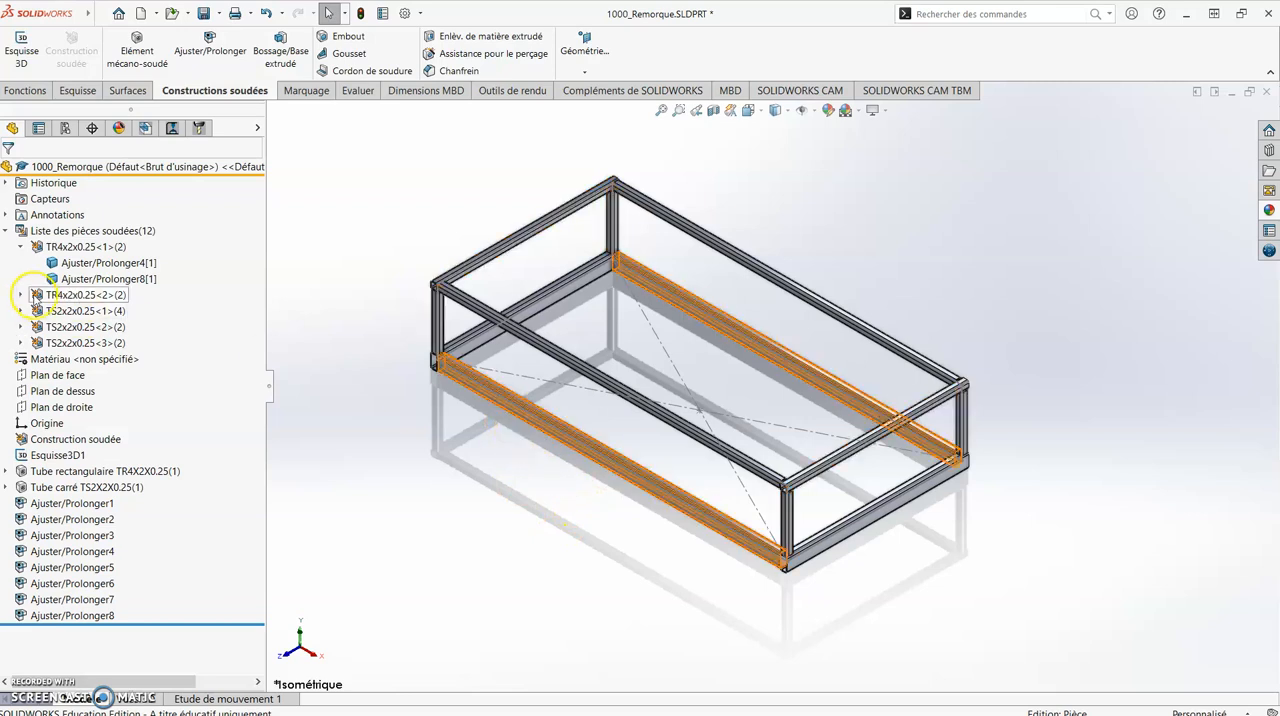
left_click(37, 294)
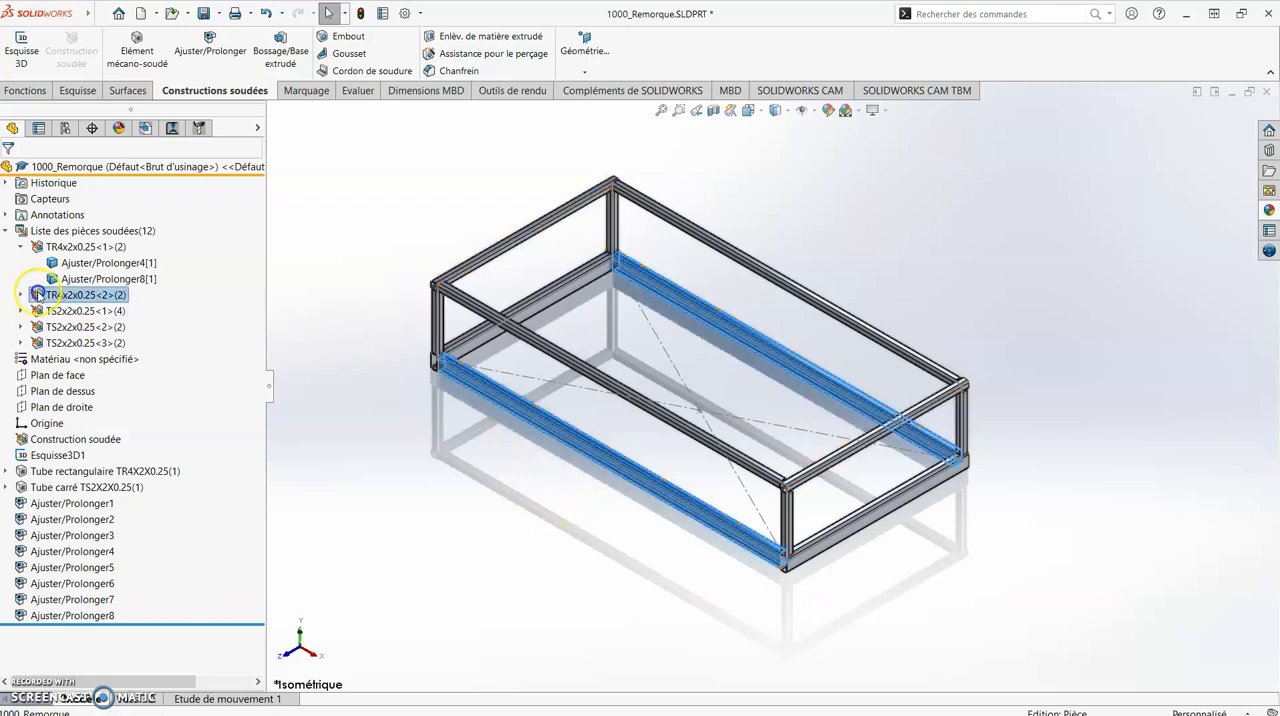
left_click(20, 246)
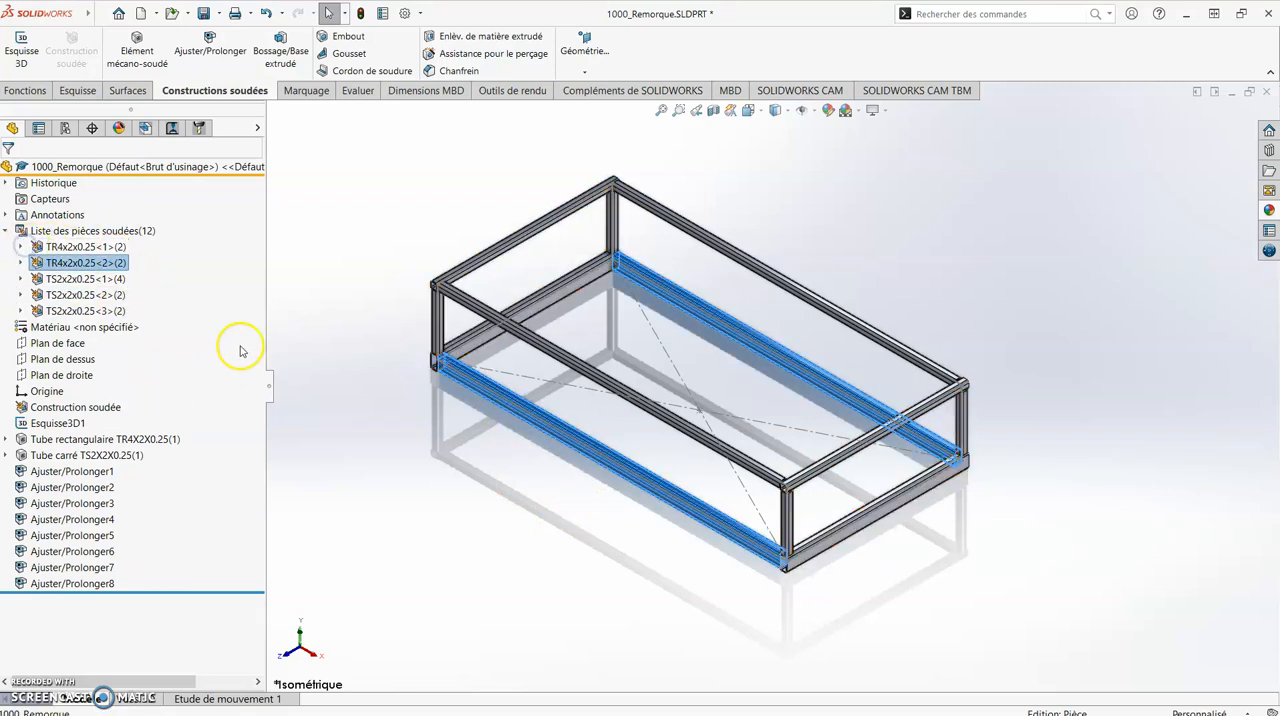
left_click(302, 242)
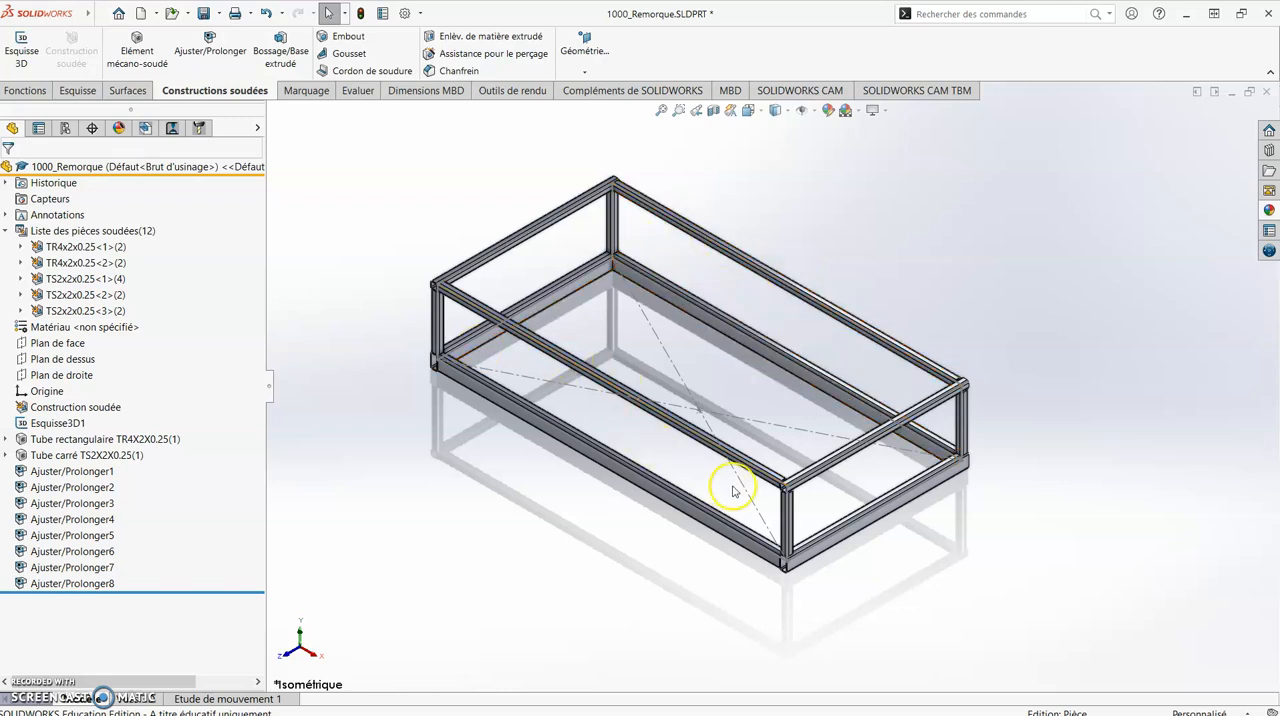
- Open the Tube carré TS2X2X0.25(1) feature, review the segments of Groupe1 and Groupe2, and close it
left_click(762, 280)
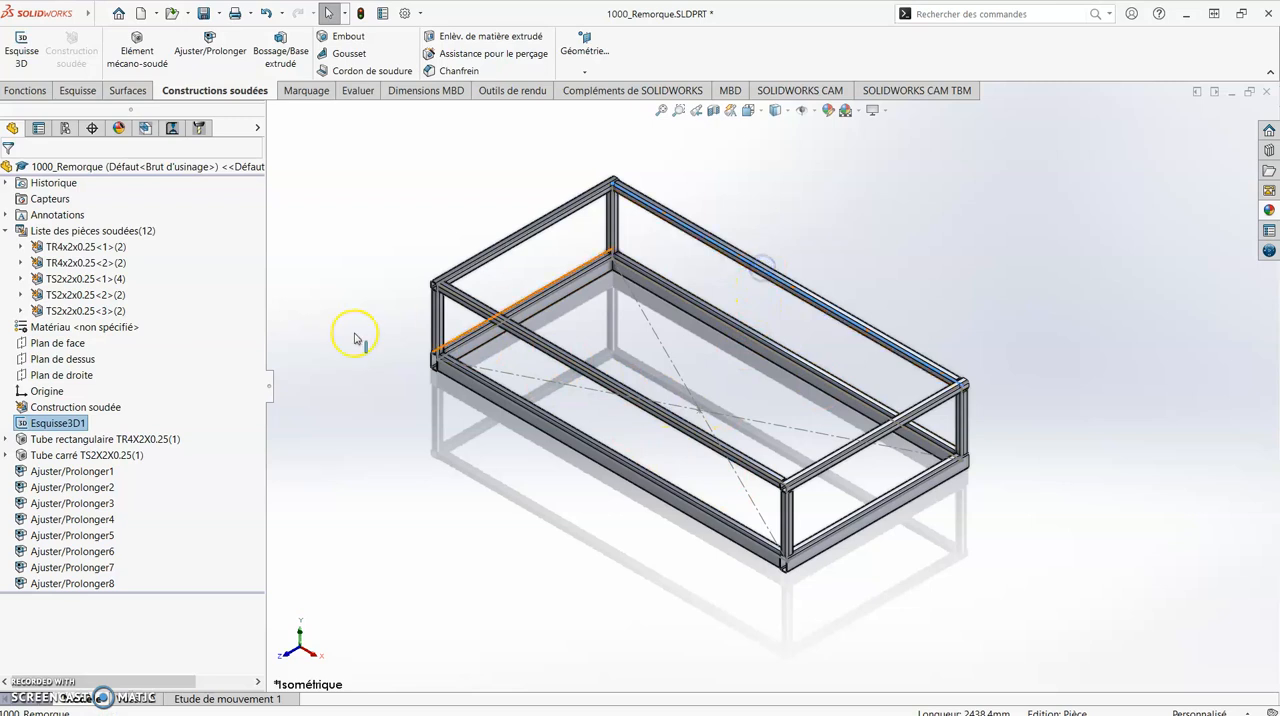
left_click(309, 289)
left_click(110, 455)
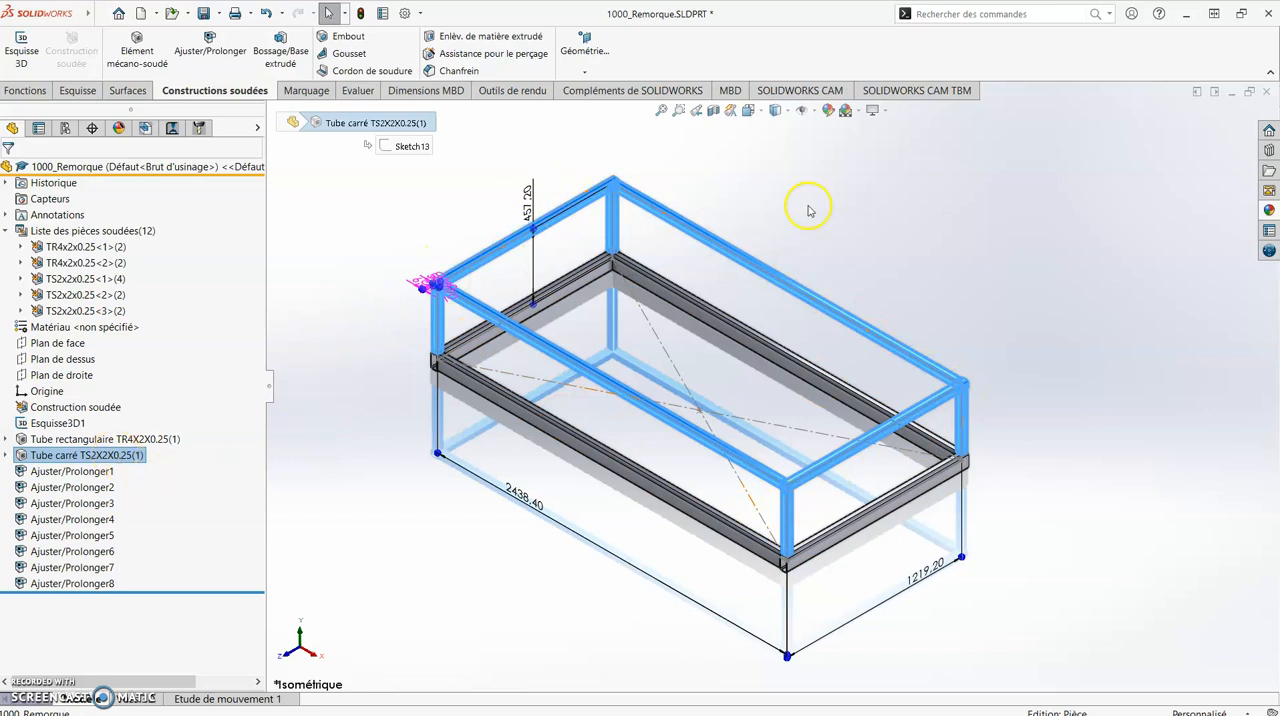
right_click(130, 456)
left_click(140, 368)
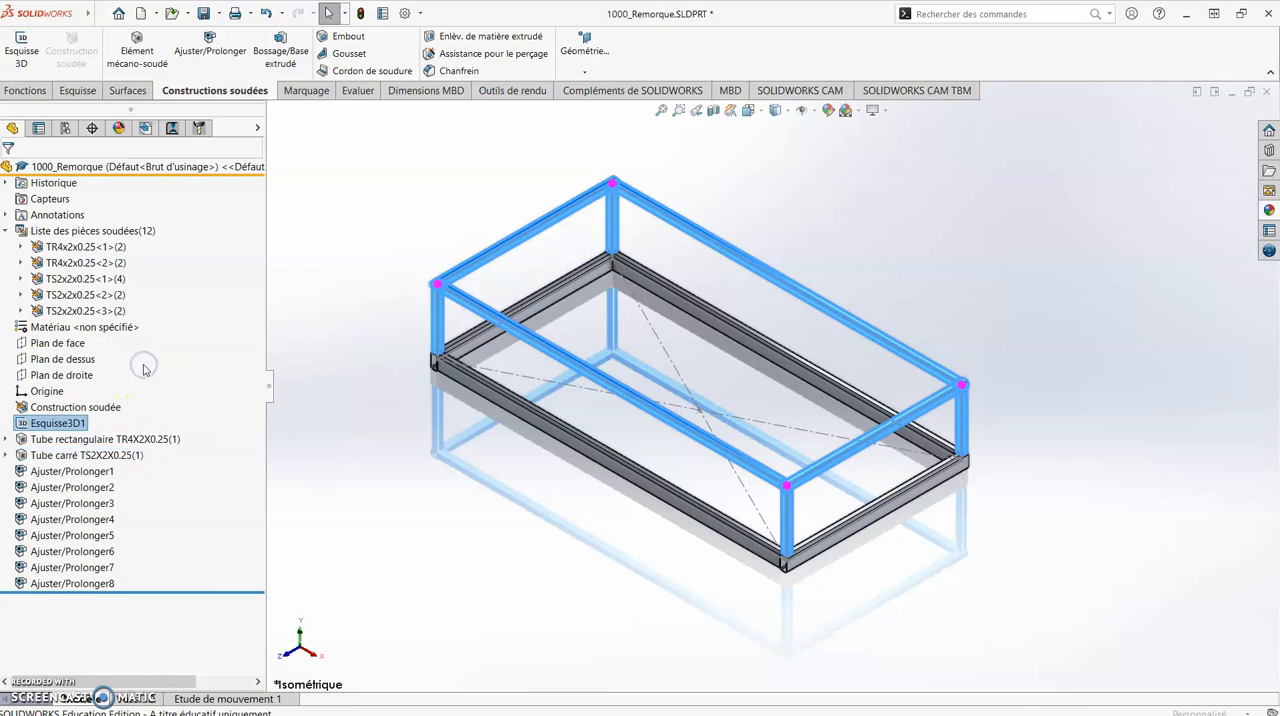
left_click(133, 429)
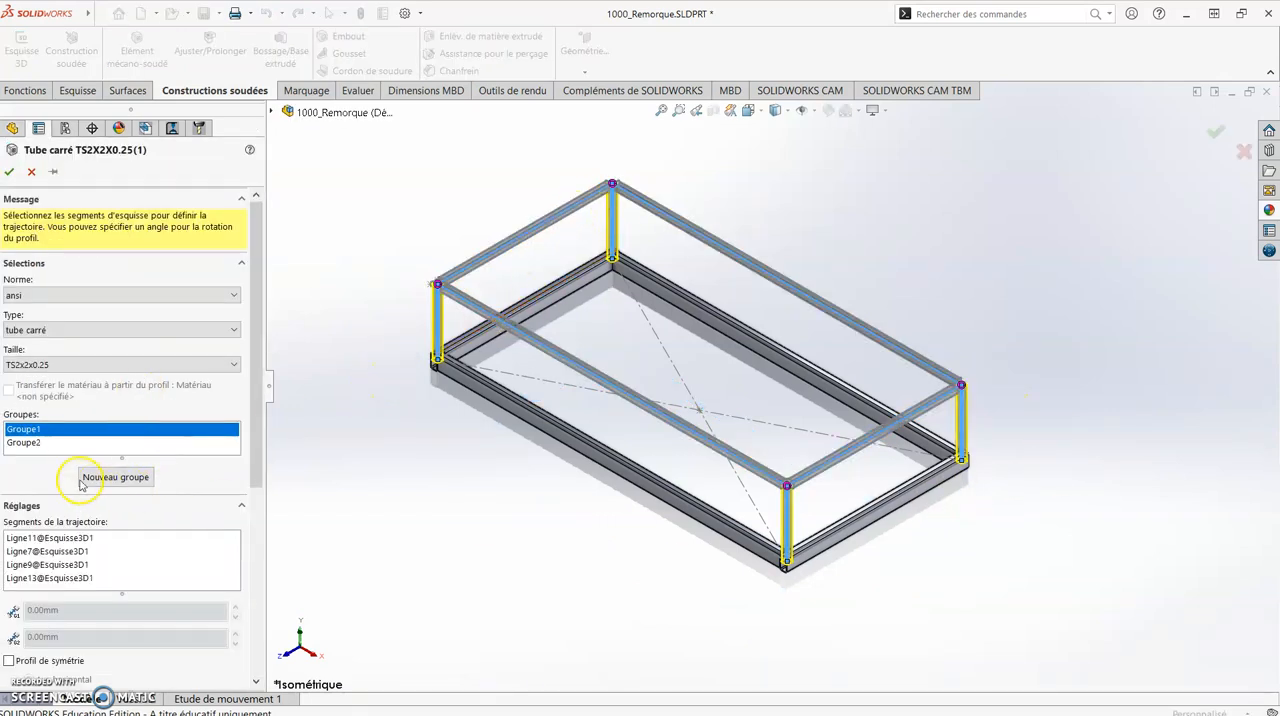
left_click(63, 442)
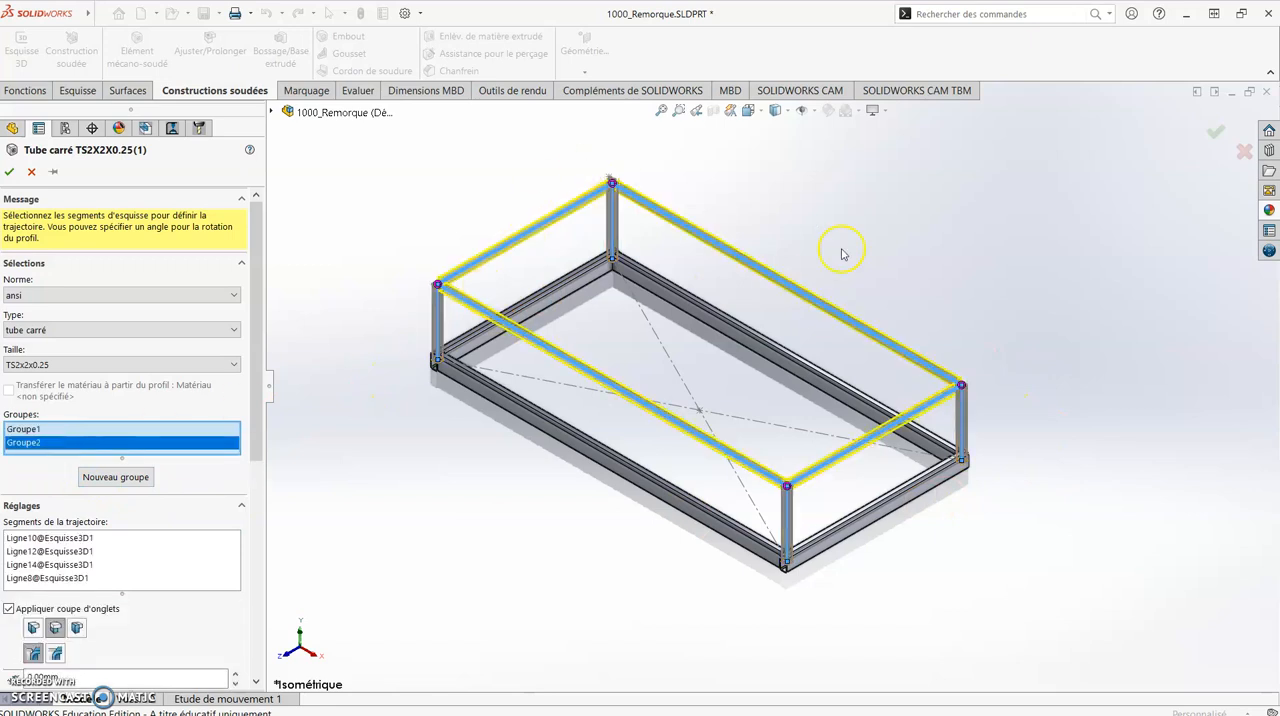
left_click(9, 171)
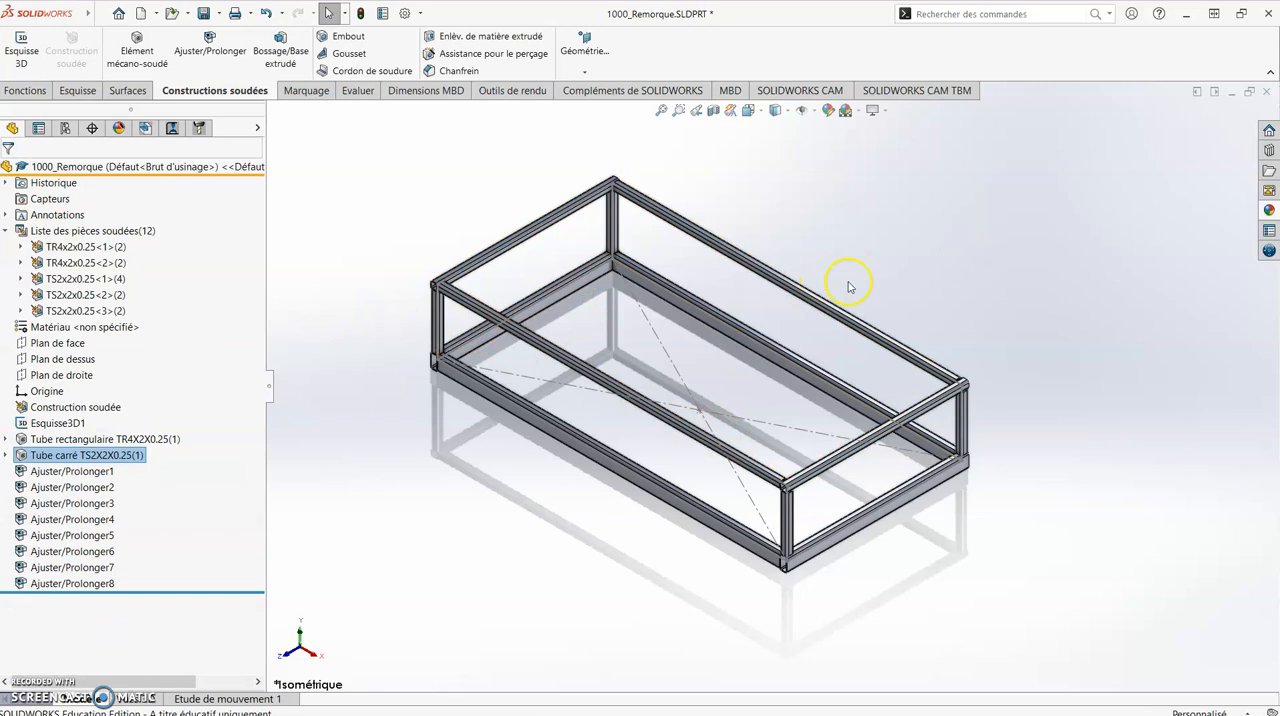
- Open the frame's 3D sketch Esquisse3D1 for editing
left_click(56, 423)
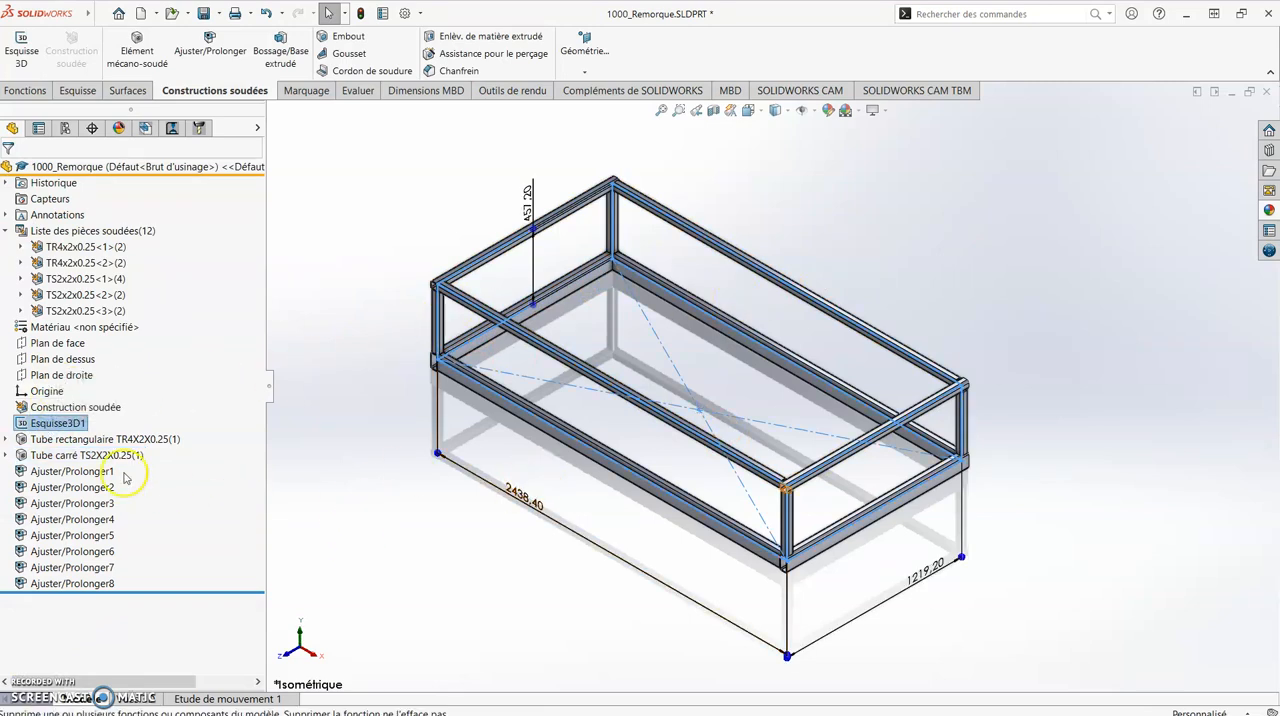
left_click(66, 424)
right_click(66, 424)
left_click(80, 373)
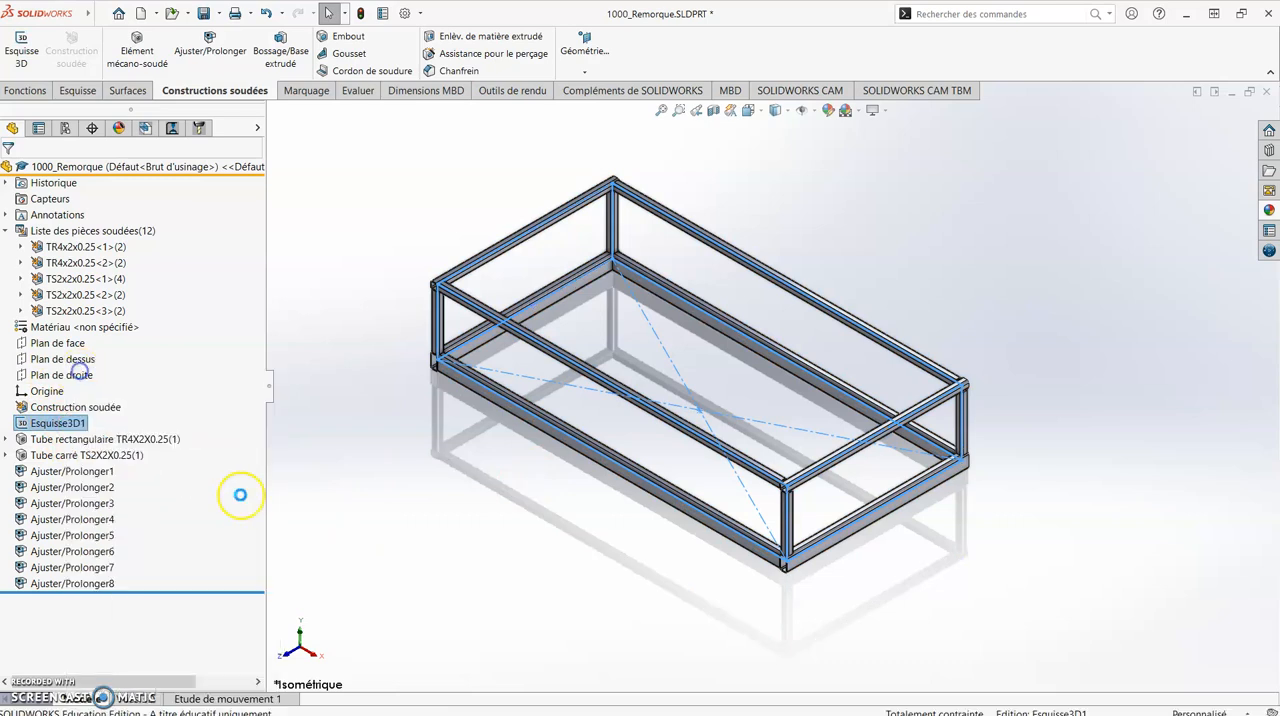
- Sketch two vertical lines joining the upper and lower edges of the near long side, one toward its left end and one near the middle
left_click(142, 36)
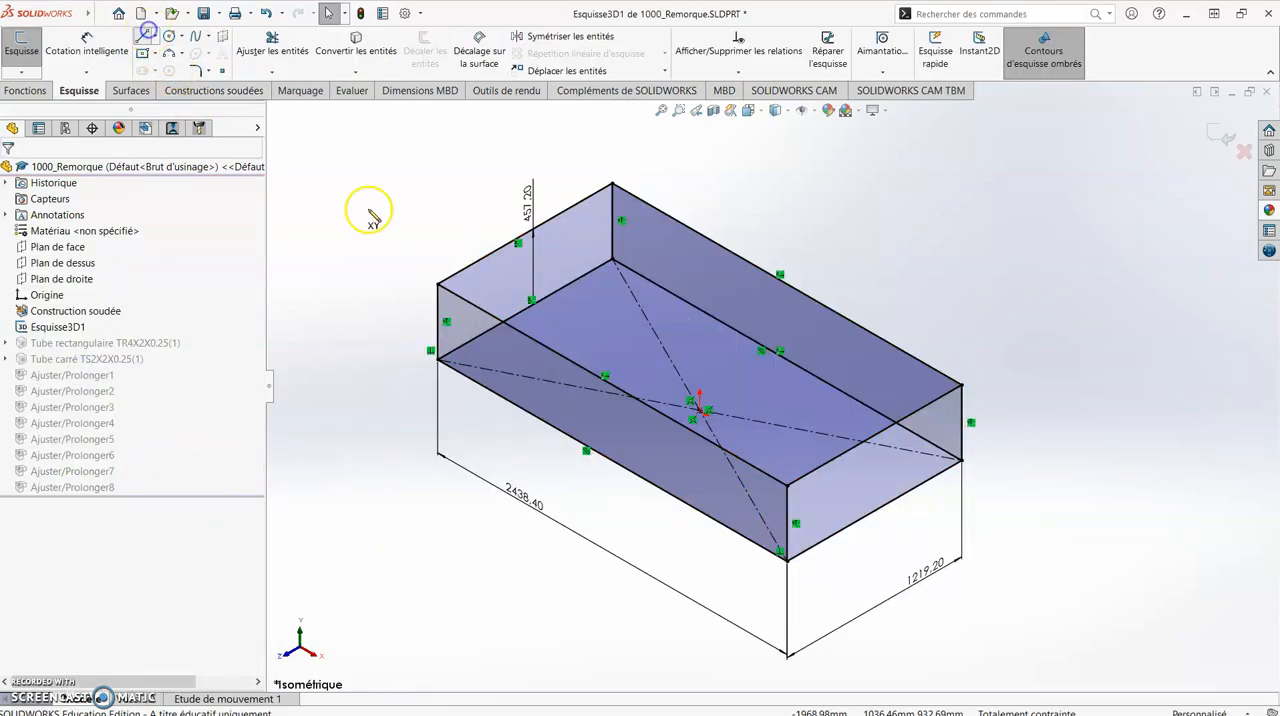
left_click(515, 327)
left_click(514, 396)
key("Escape")
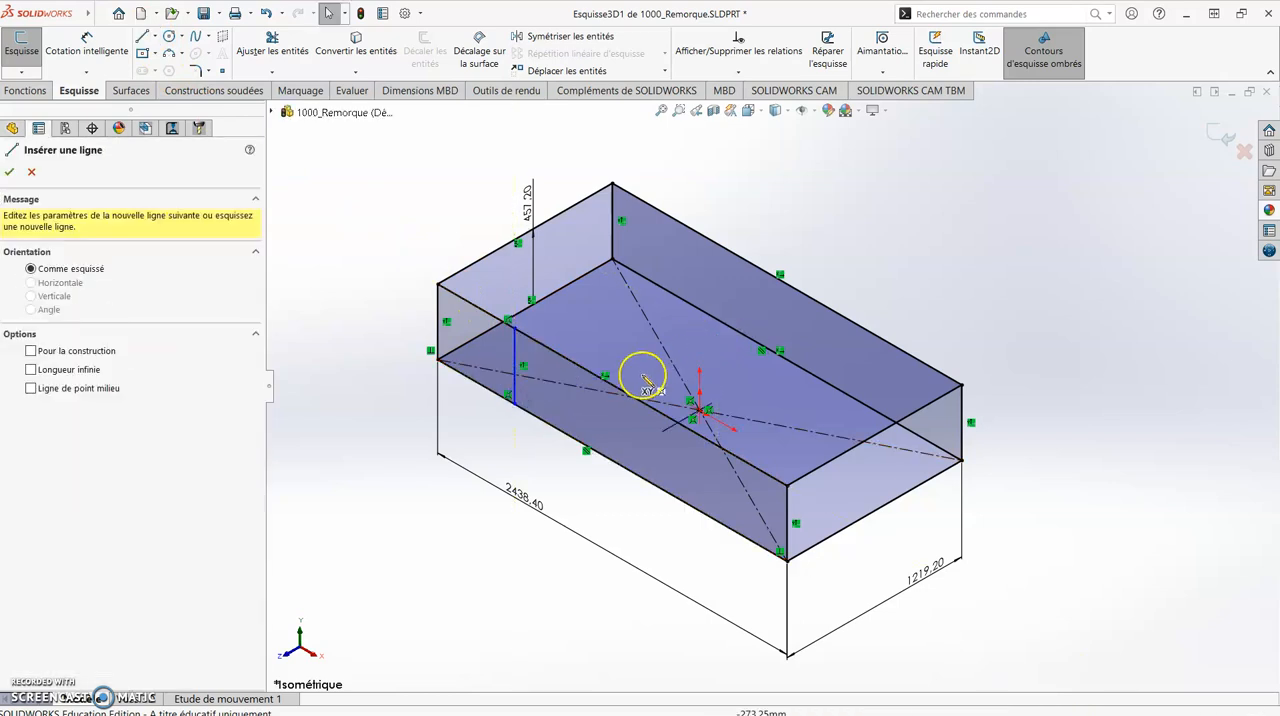
scroll(617, 409, "down", 5)
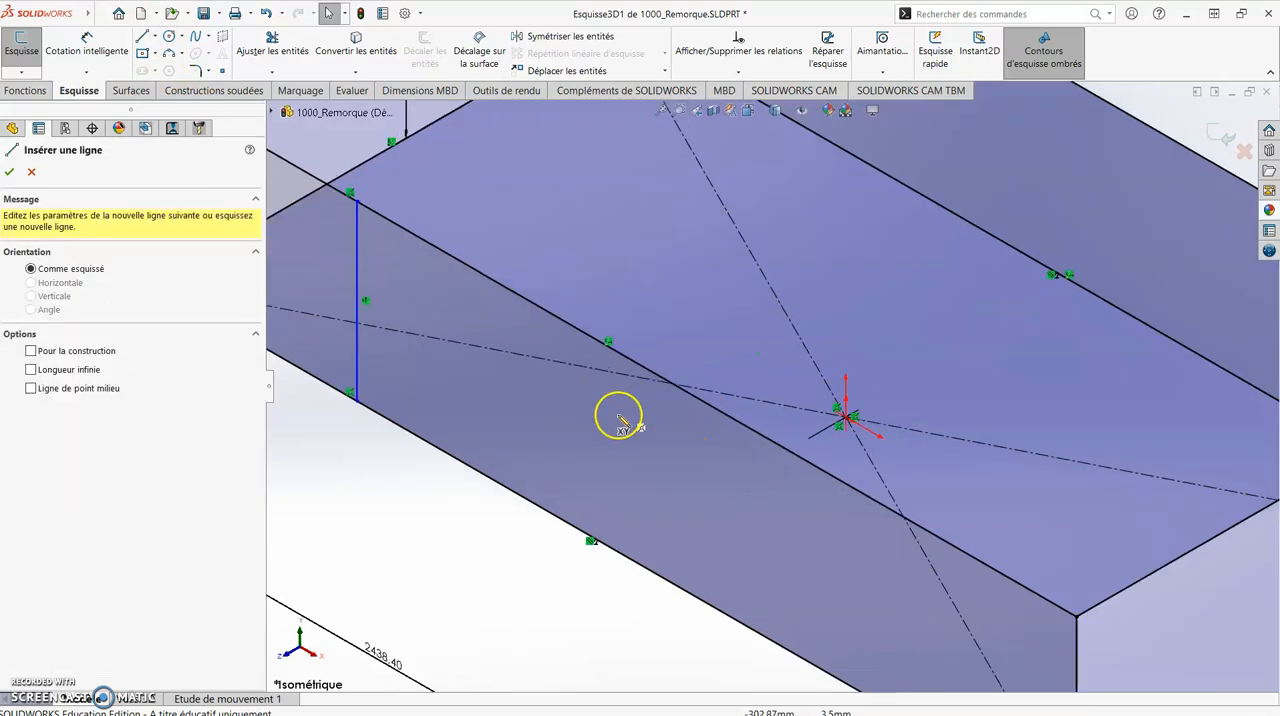
left_click(634, 338)
left_click(637, 550)
key("Escape")
key("Escape")
- Sketch a third vertical line about 457 mm long between the upper and lower edges of the near long side, toward its right end
key("l")
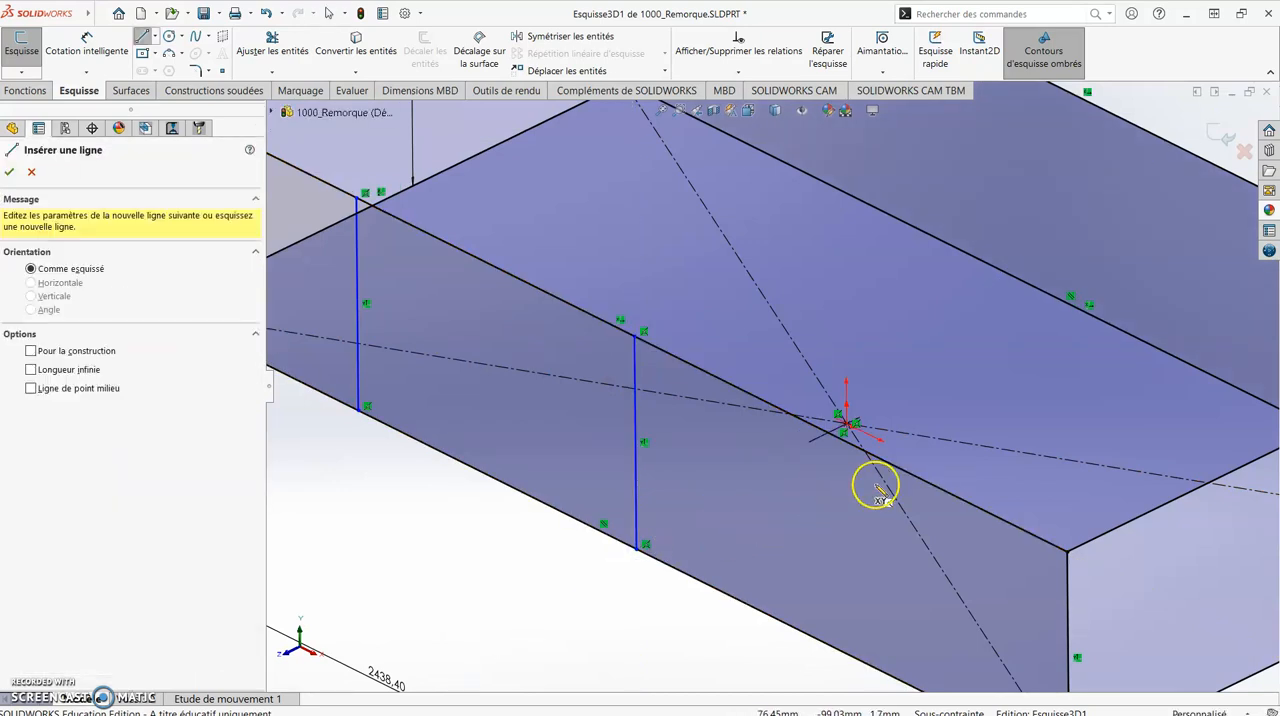
left_click(898, 467)
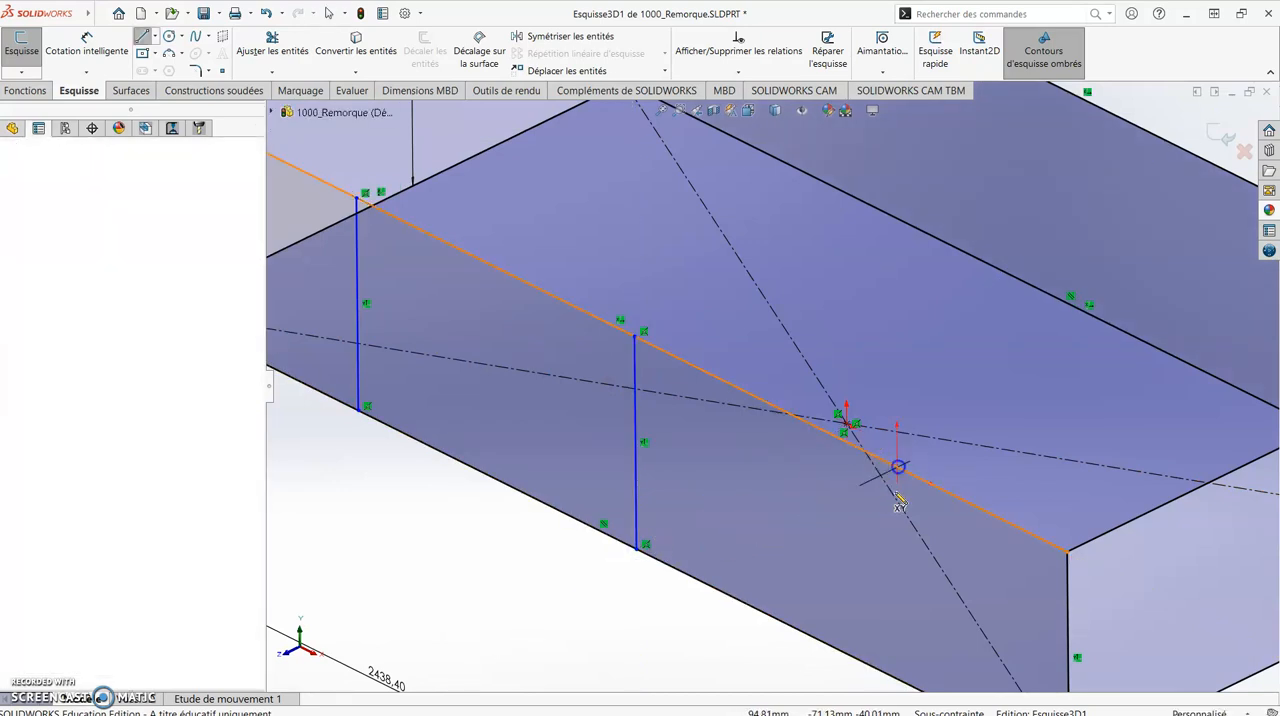
left_click(900, 685)
scroll(857, 543, "down", 3)
key("Escape")
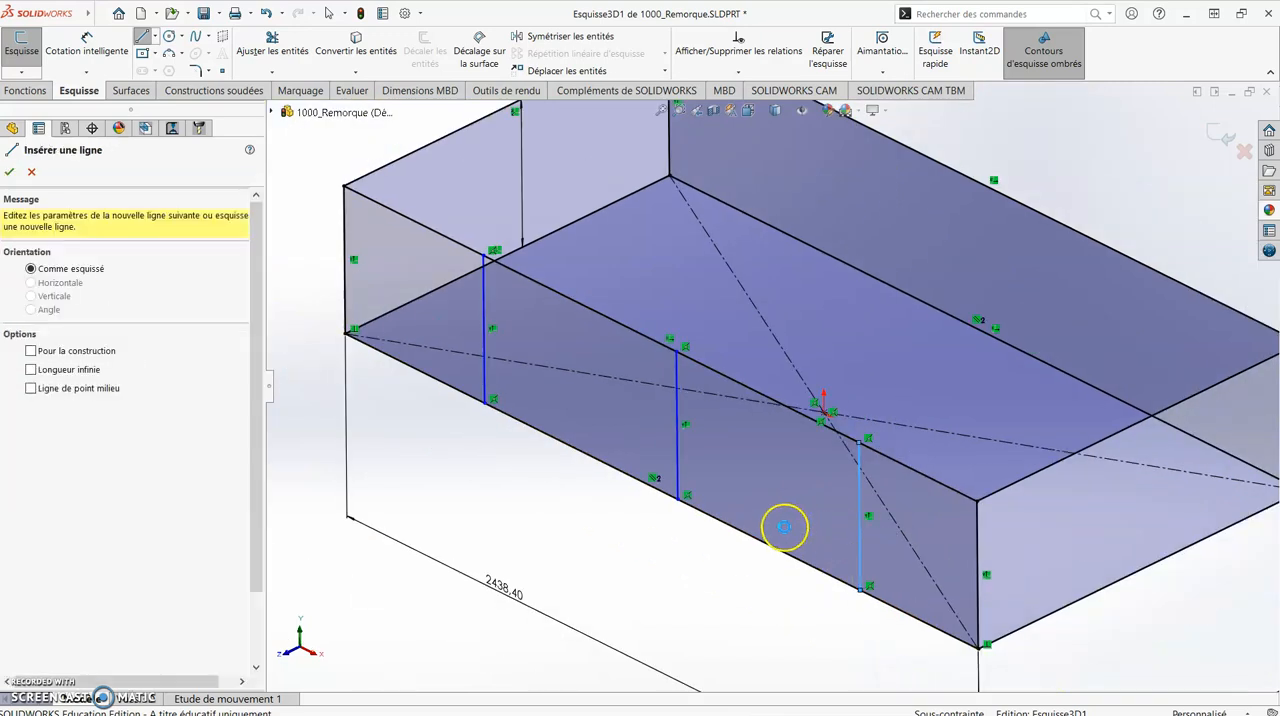
key("Escape")
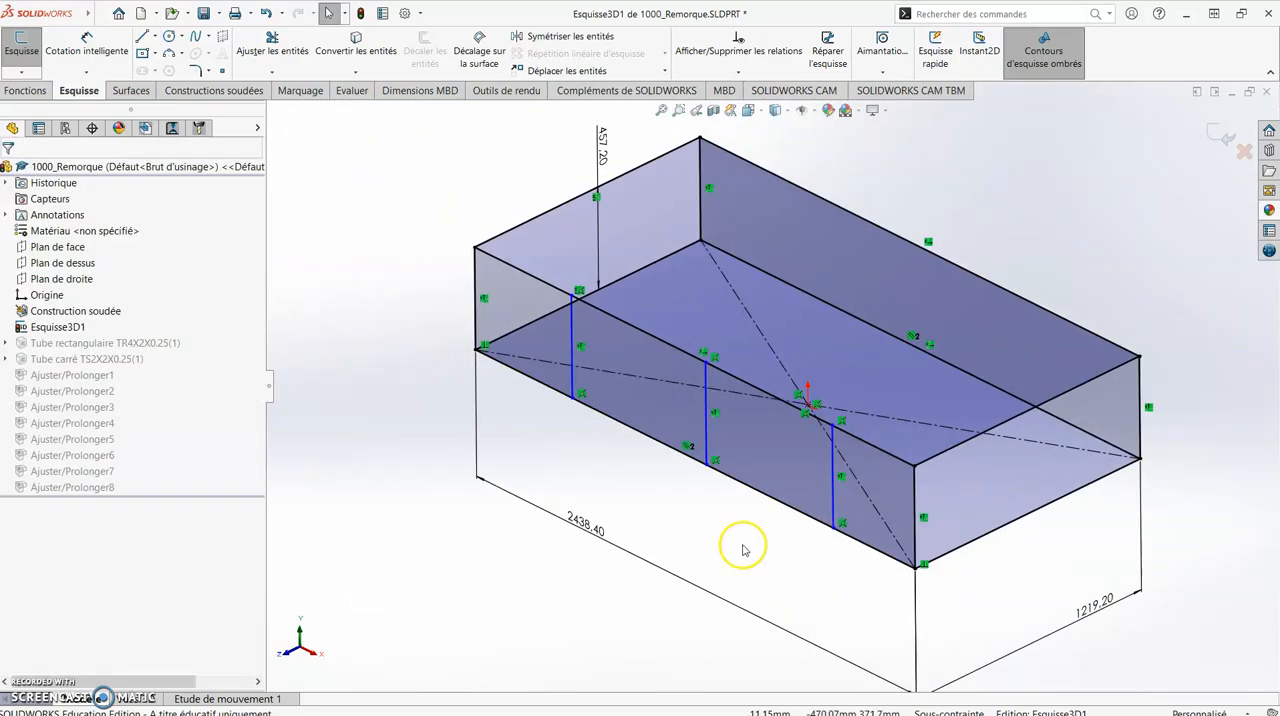
- Dimension the distance from the left corner vertical to the first new vertical line as 2.5 pieds
left_click(88, 45)
left_click(474, 278)
left_click(571, 310)
left_click(519, 460)
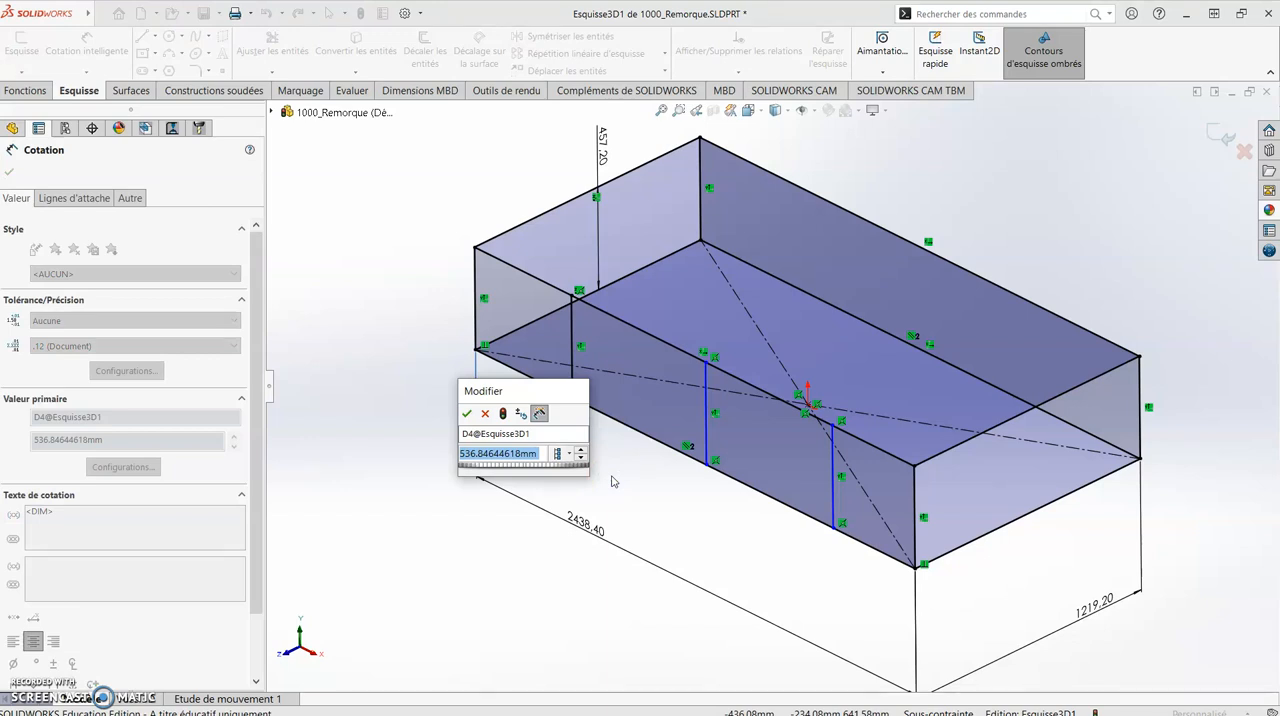
type("2'")
key("Return")
type("2.5pe")
key("BackSpace")
type("ieds")
key("Return")
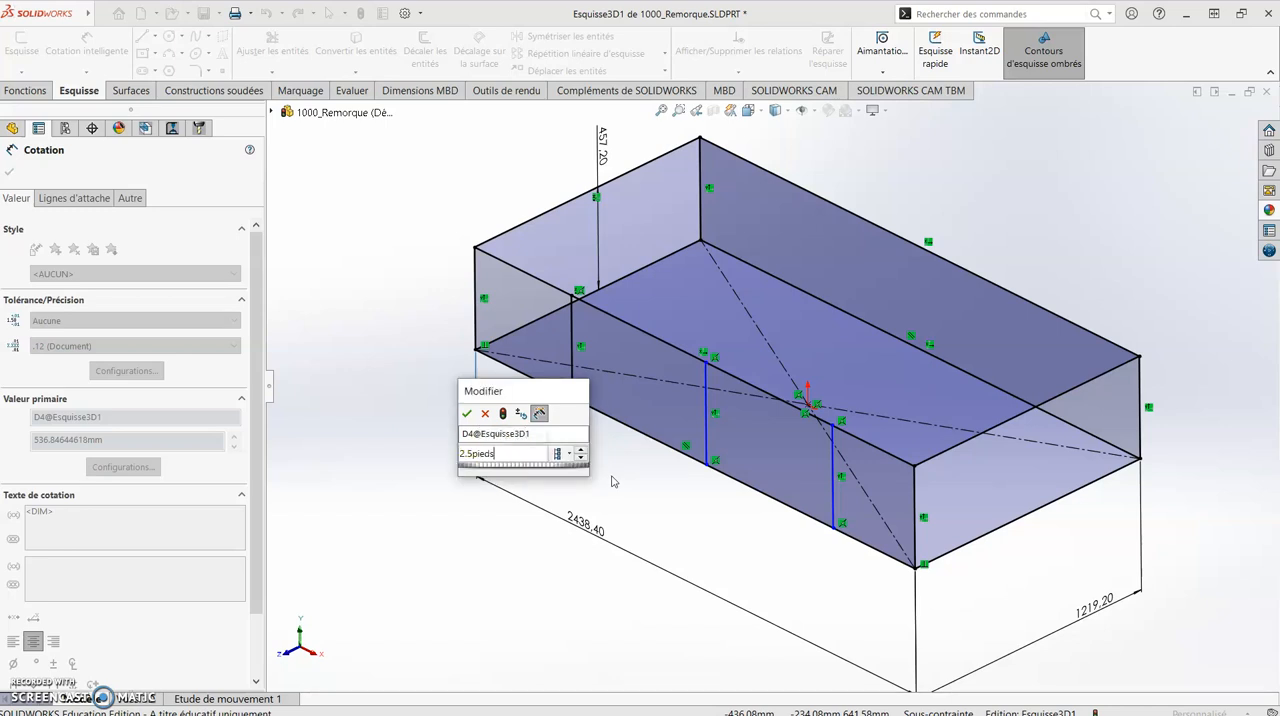
left_click(466, 413)
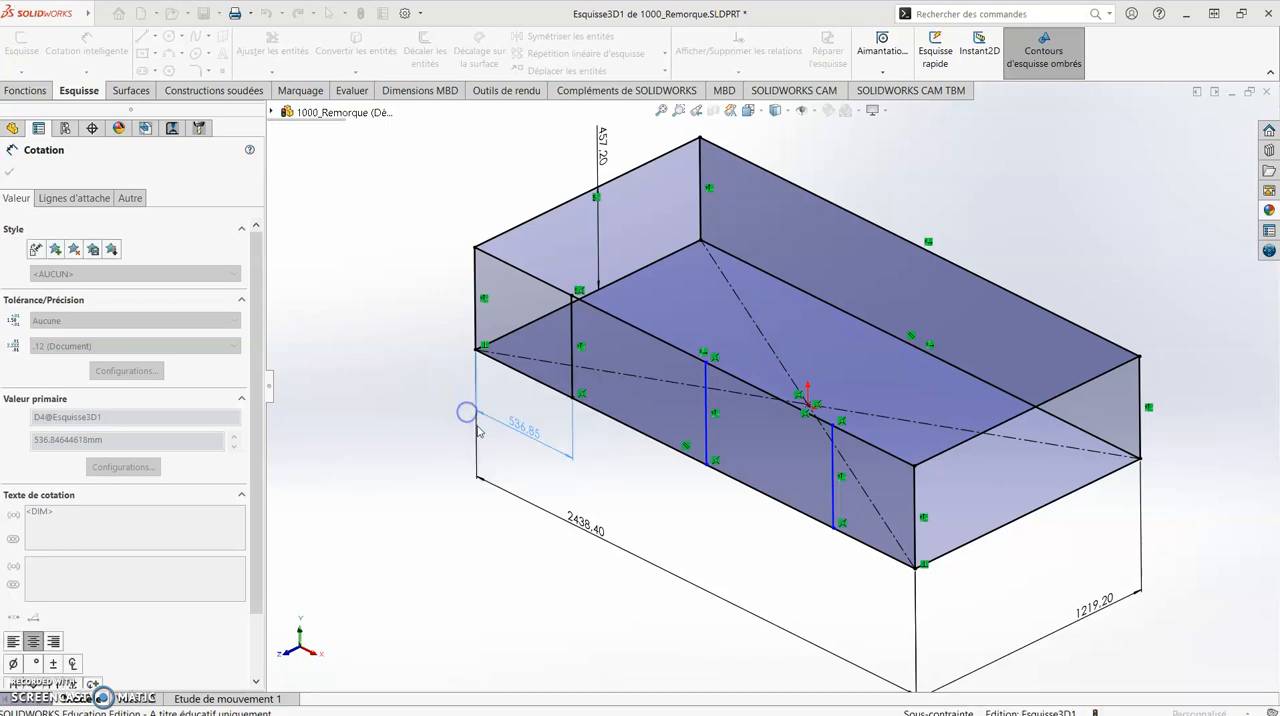
- Dimension the third vertical line from the right corner vertical and link its value by equation to the left spacing dimension, D4@Esquisse3D1
left_click(833, 477)
left_click(916, 510)
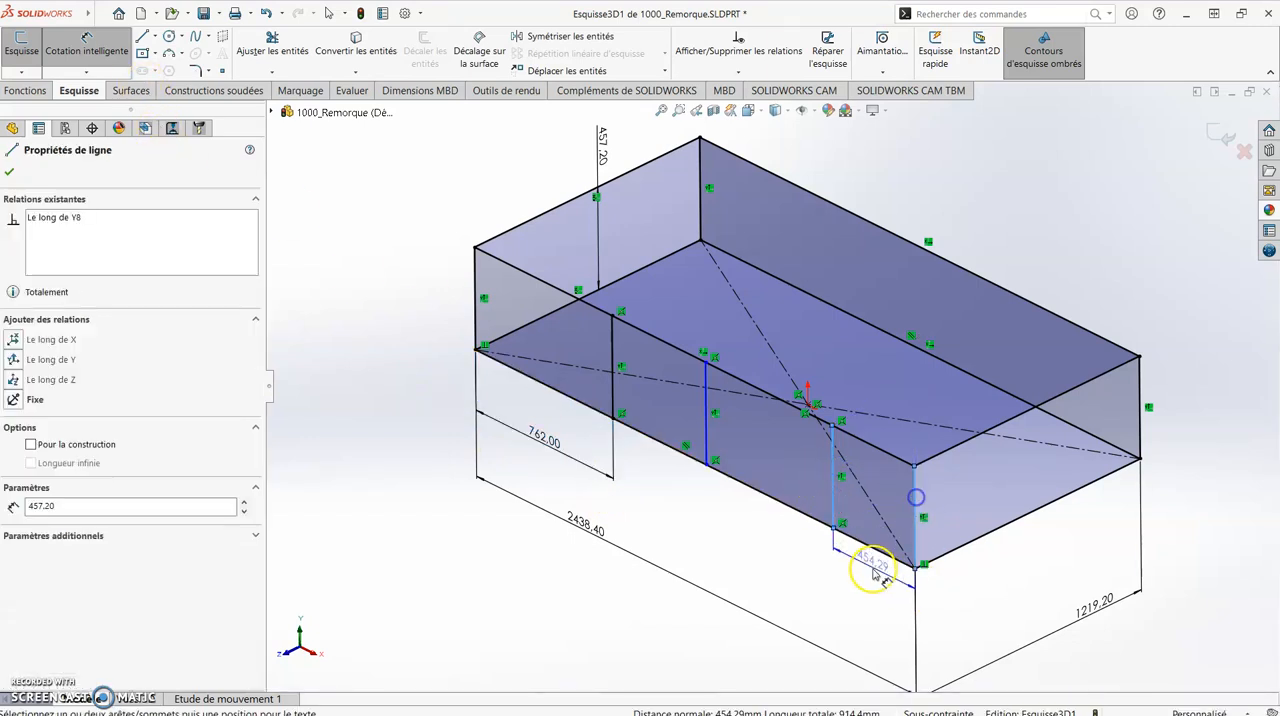
left_click(849, 590)
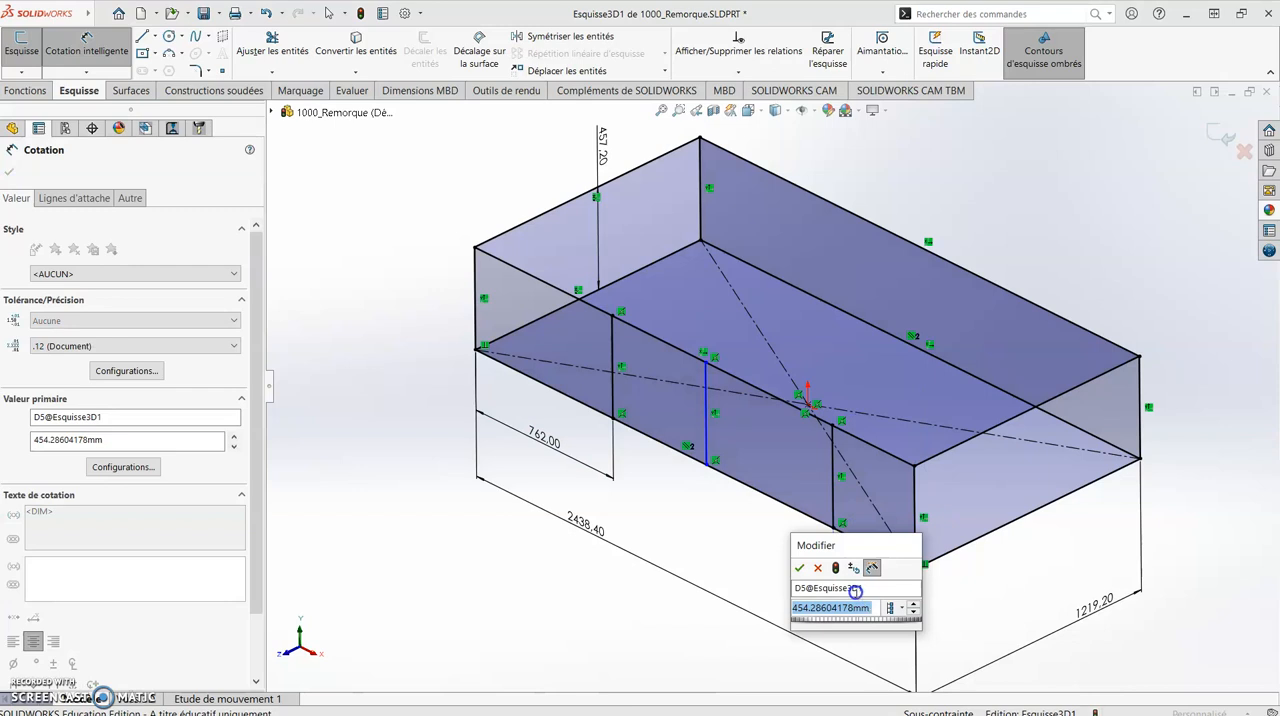
type("=")
left_click(548, 440)
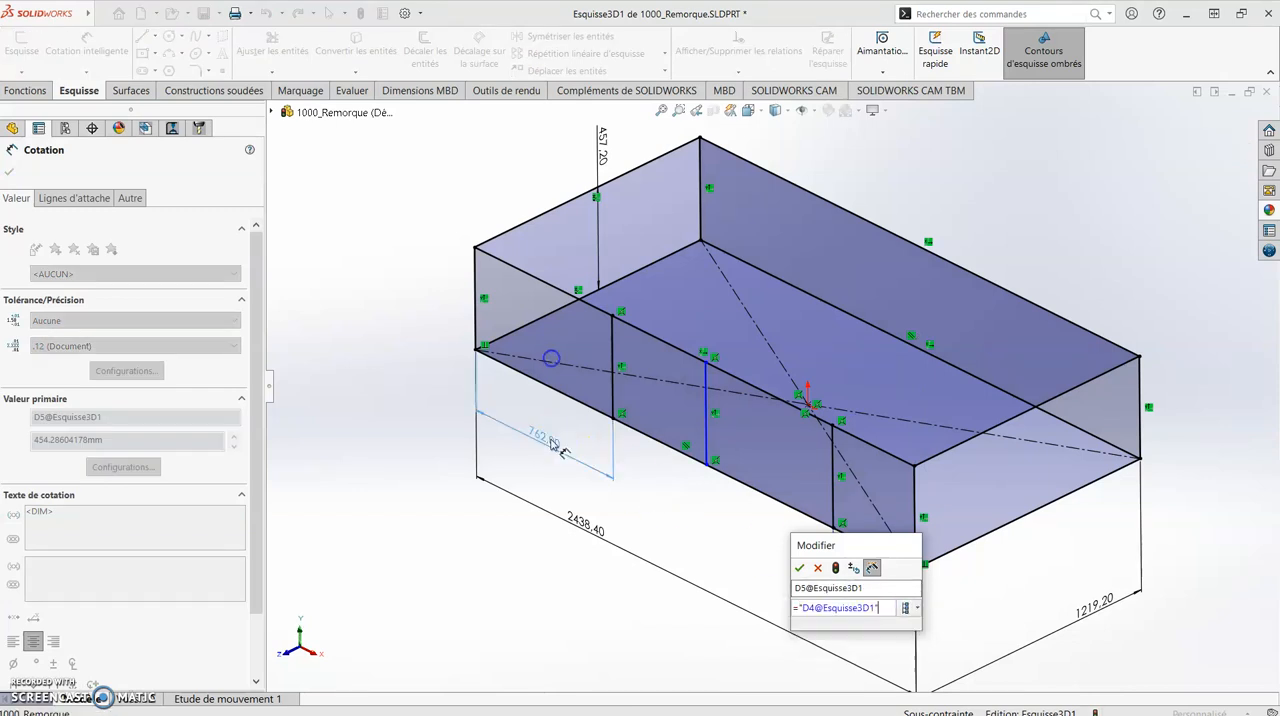
key("Return")
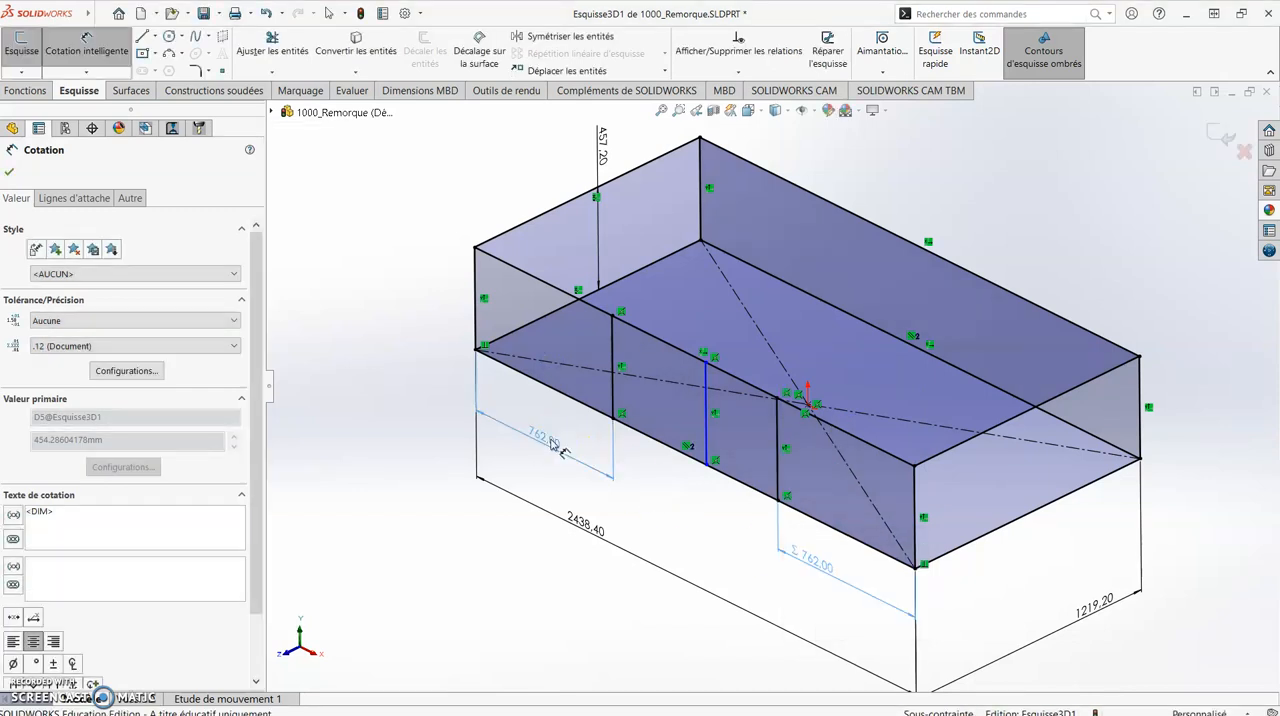
key("Escape")
- Set the left spacing dimension of the vertical lines to 2 pieds
double_click(545, 436)
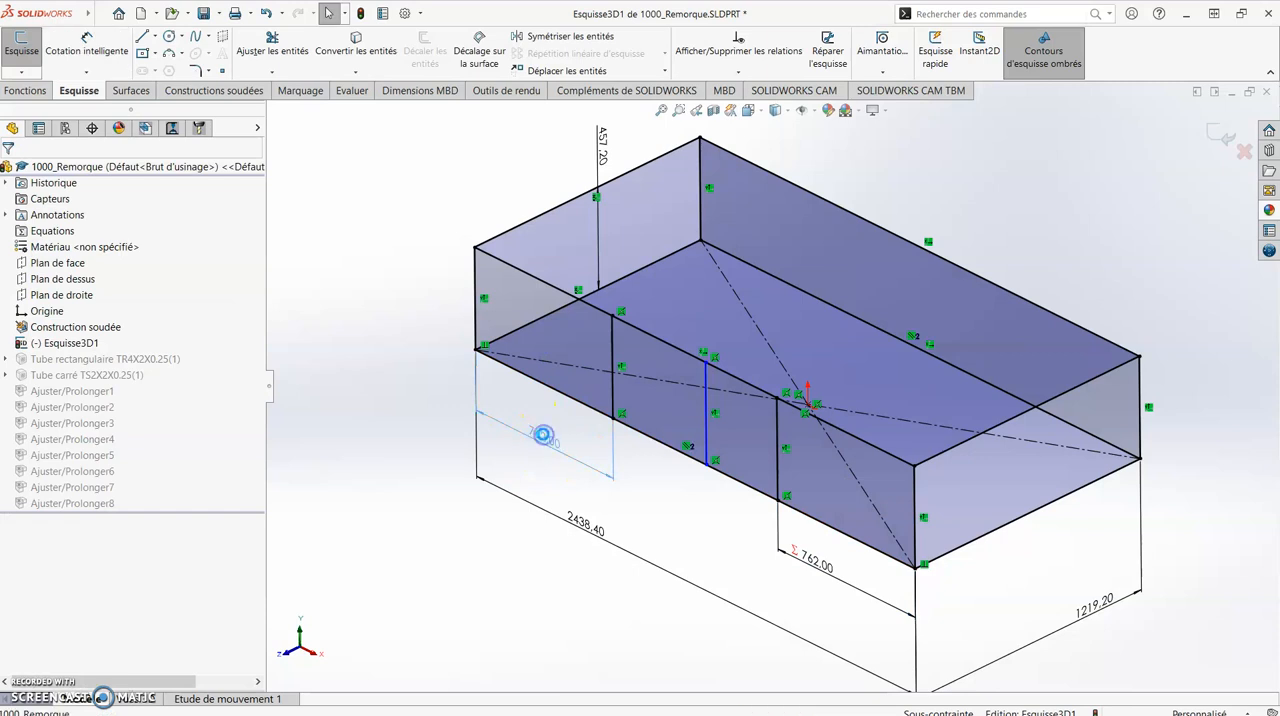
type("2pieds")
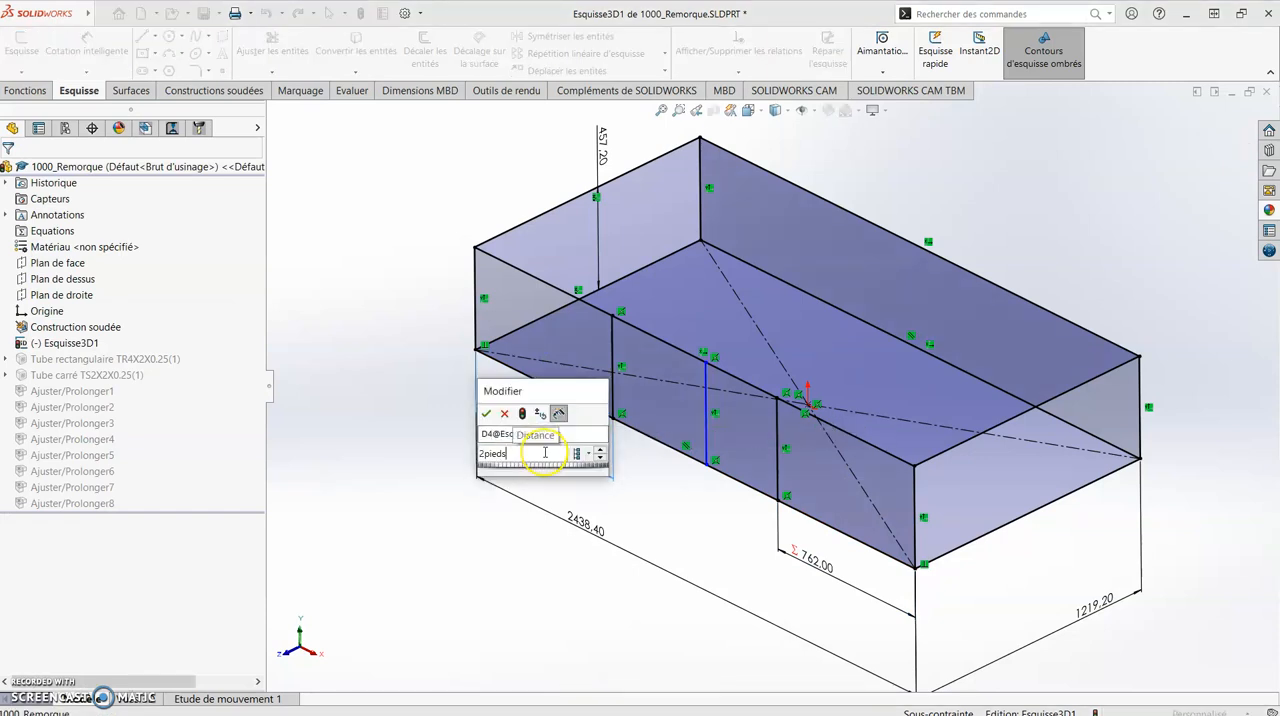
key("Return")
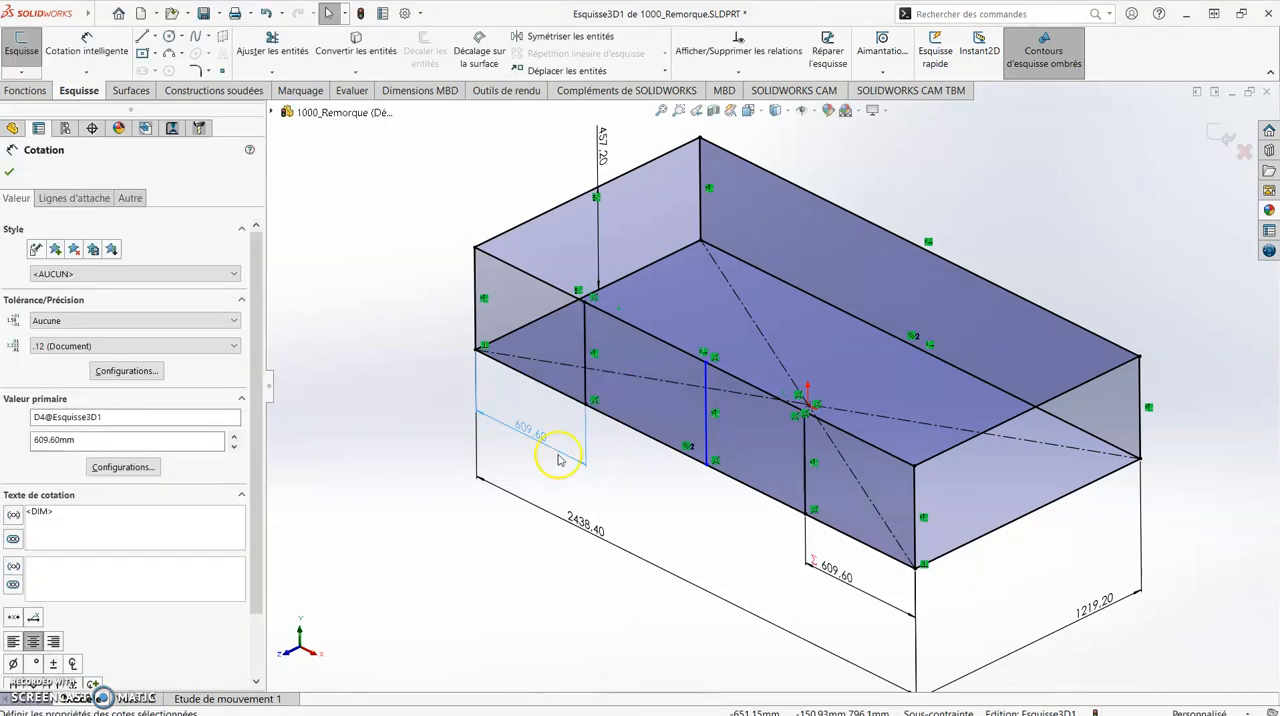
- Add a midpoint relation between the middle vertical line's lower endpoint and the lower edge of the near long side, then finish the 3D sketch
left_click(669, 474)
left_click(708, 465)
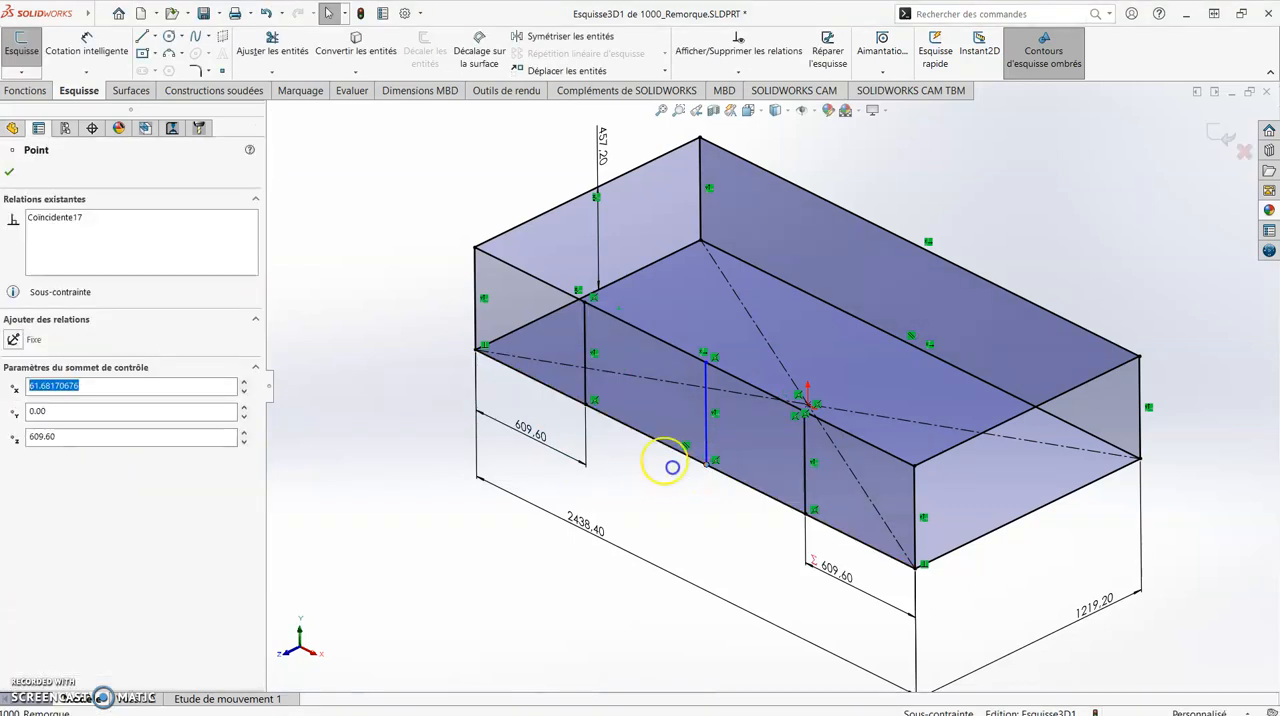
left_click(652, 440, "ctrl")
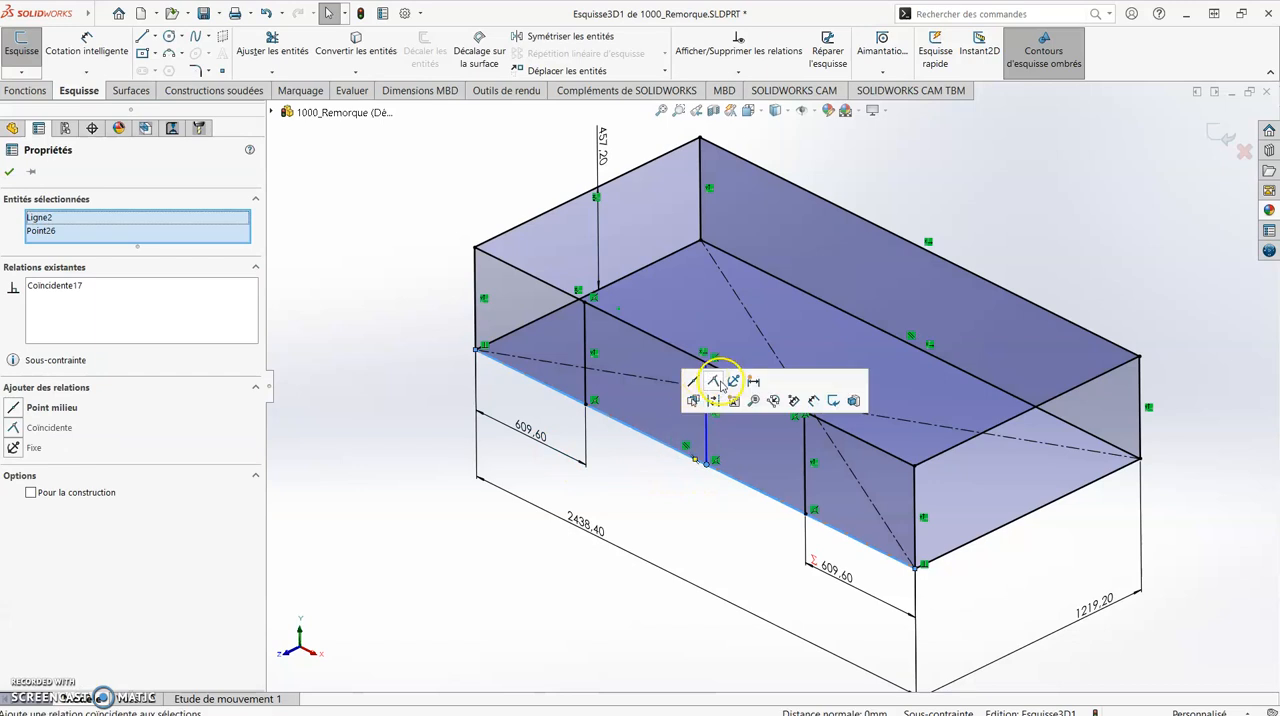
left_click(693, 381)
left_click(495, 605)
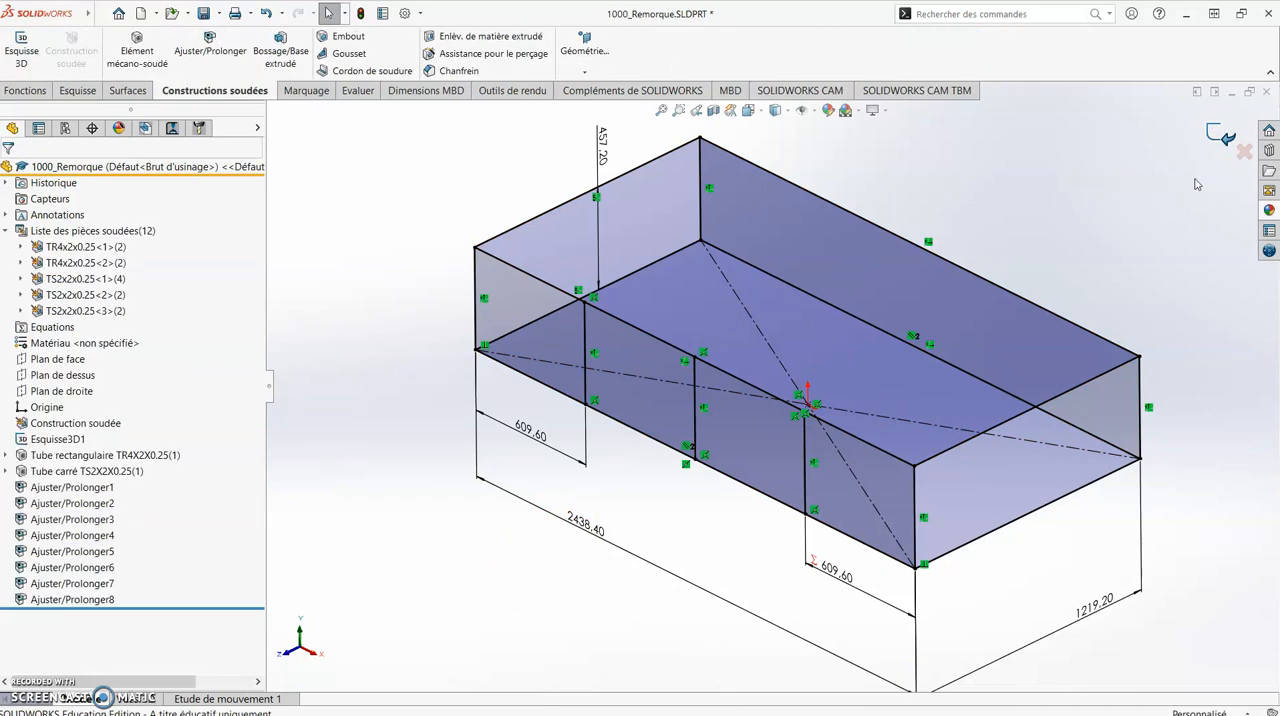
- Reopen the TS2x2x0.25 square-tube structural member for editing and start a new group in it
scroll(1079, 247, "up", 1)
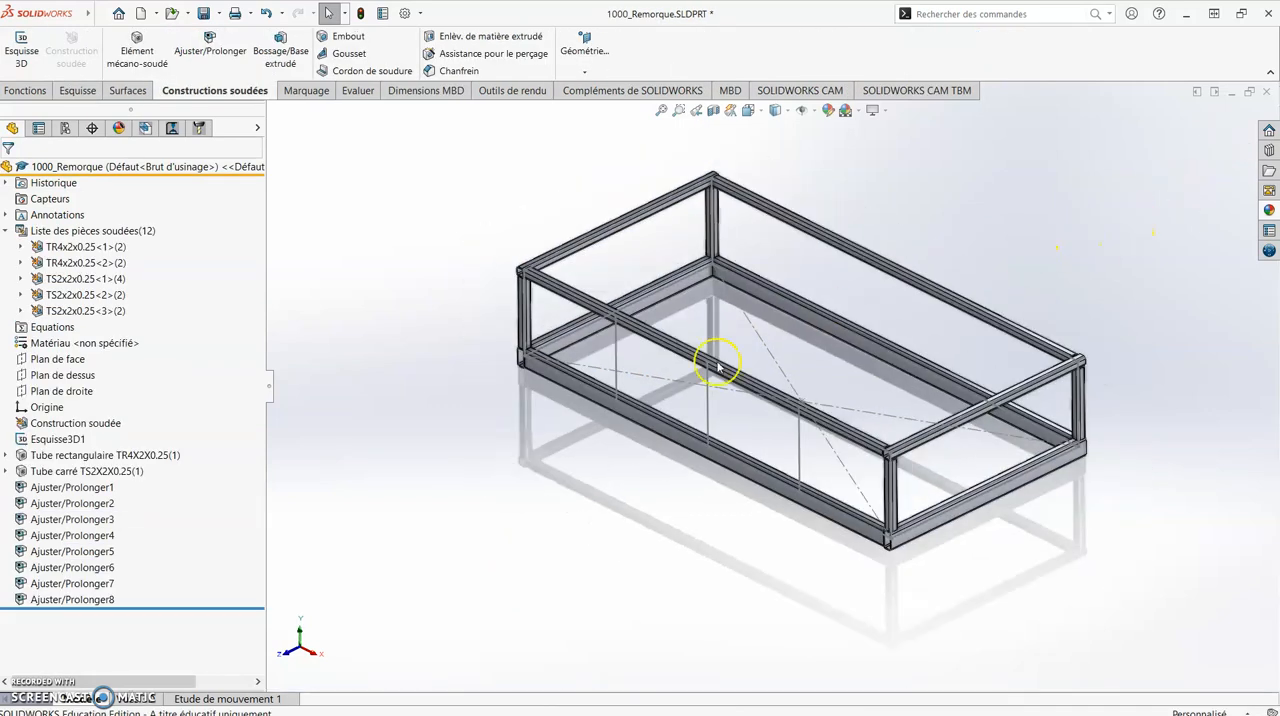
left_click(80, 471)
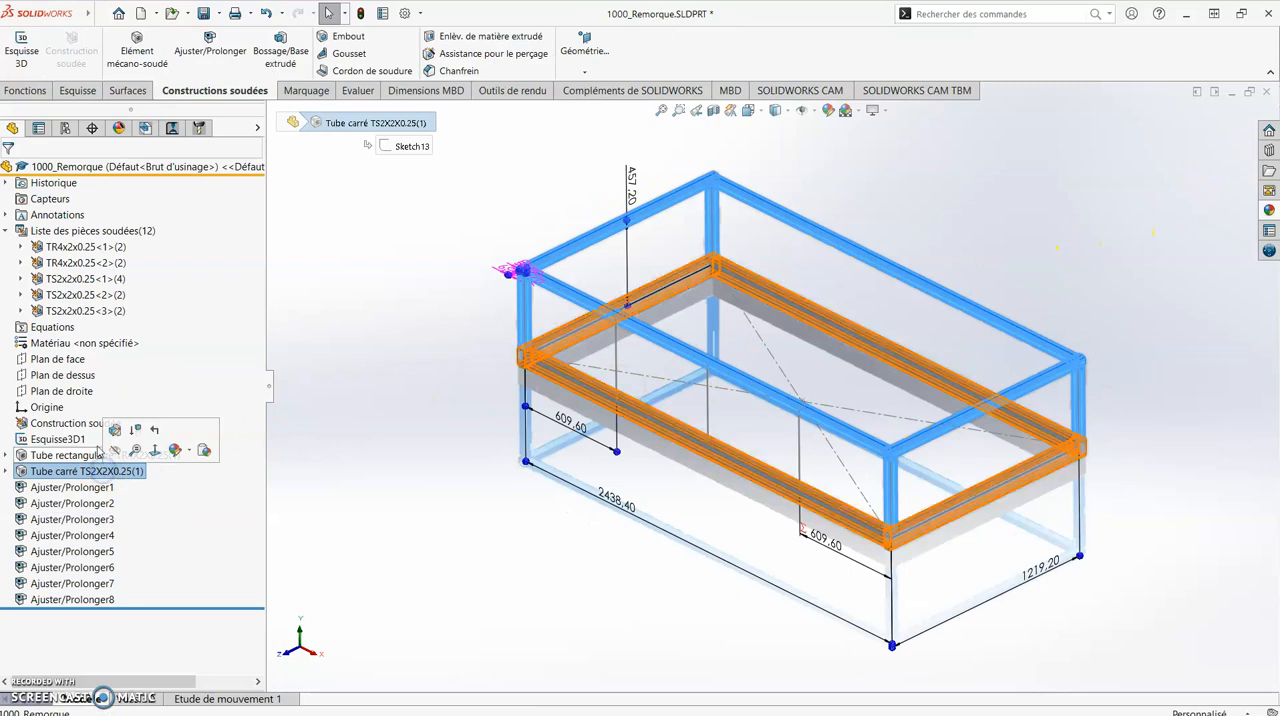
left_click(119, 437)
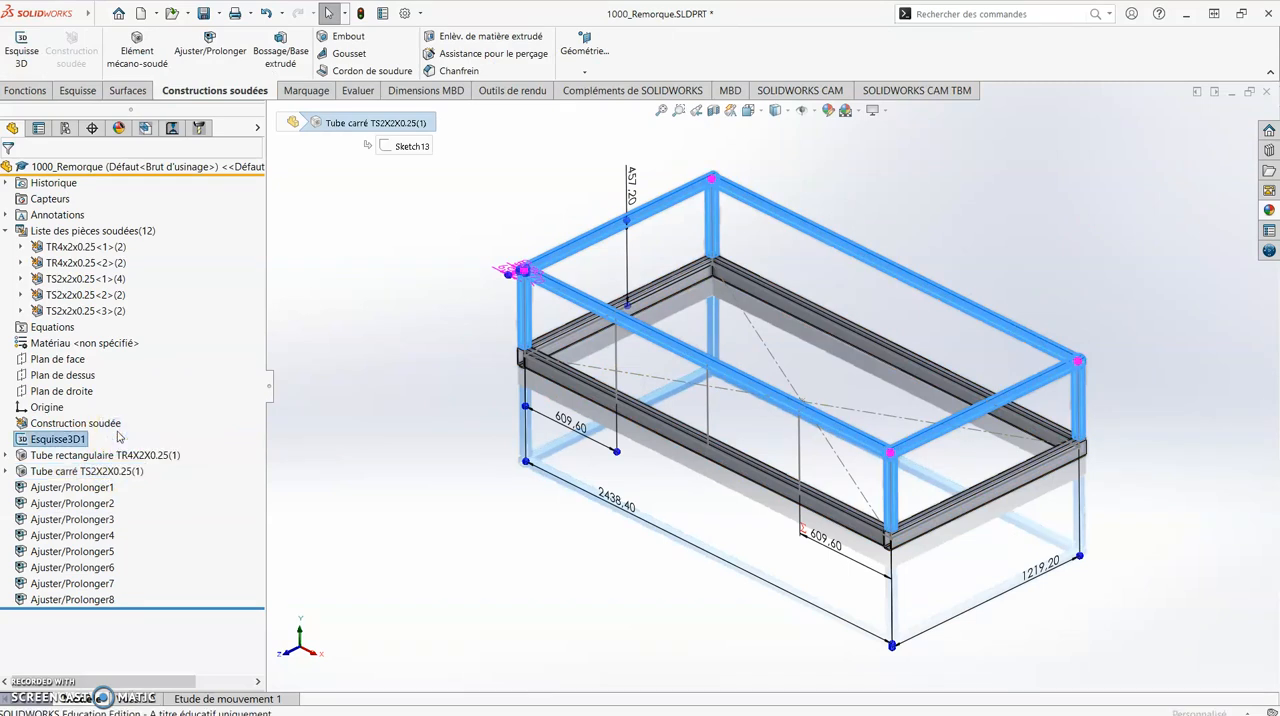
left_click(149, 428)
left_click(145, 442)
left_click(140, 480)
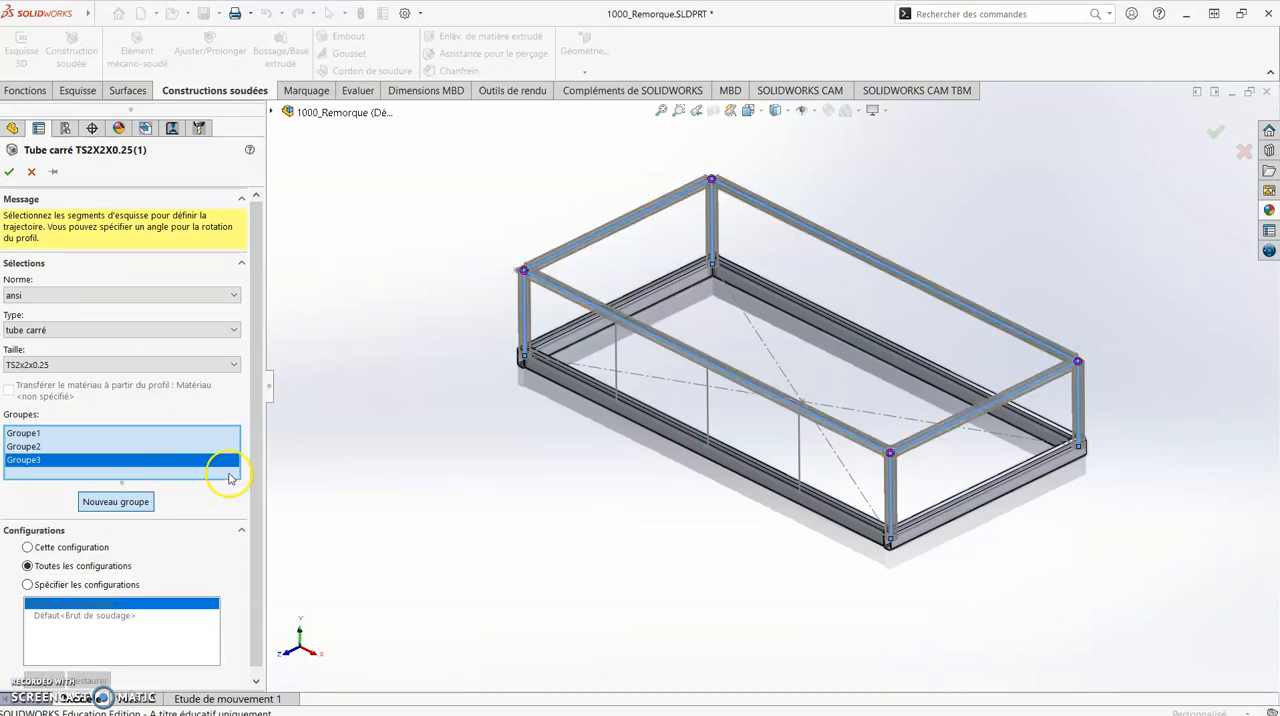
- Add the three new vertical lines of the near long side to the new square-tube group and accept the feature
left_click(614, 354)
left_click(707, 414)
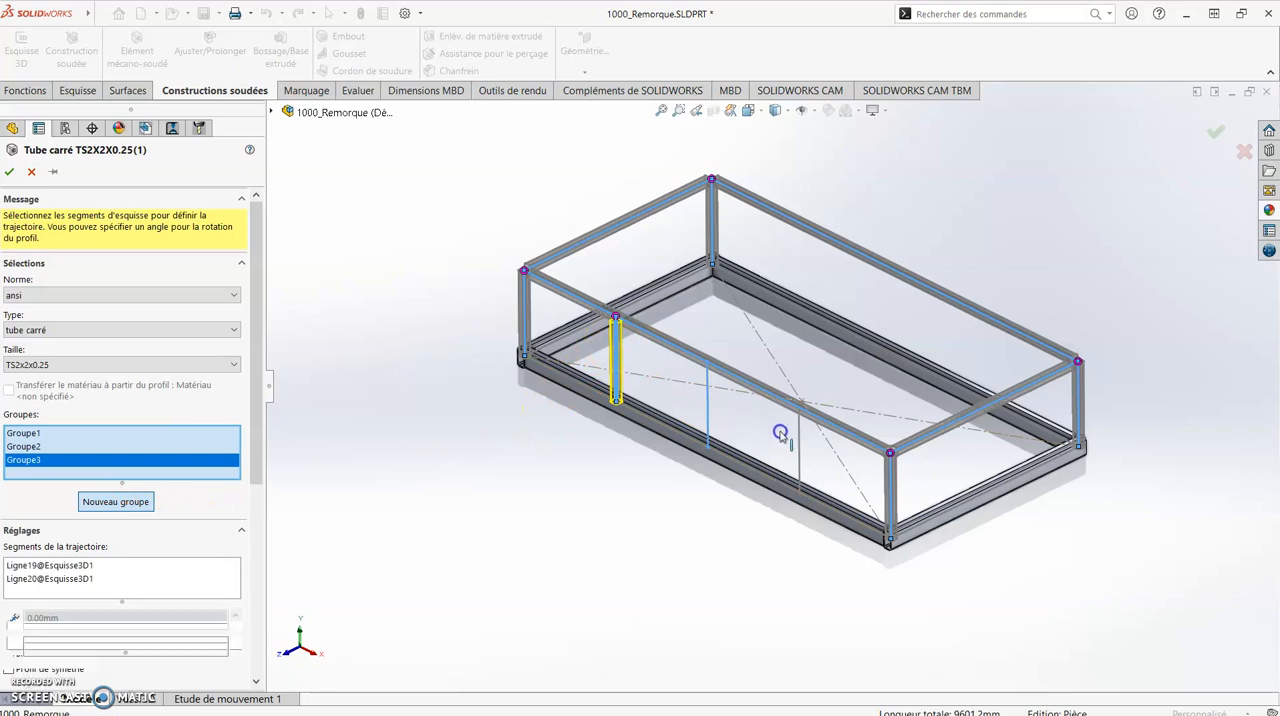
left_click(801, 447)
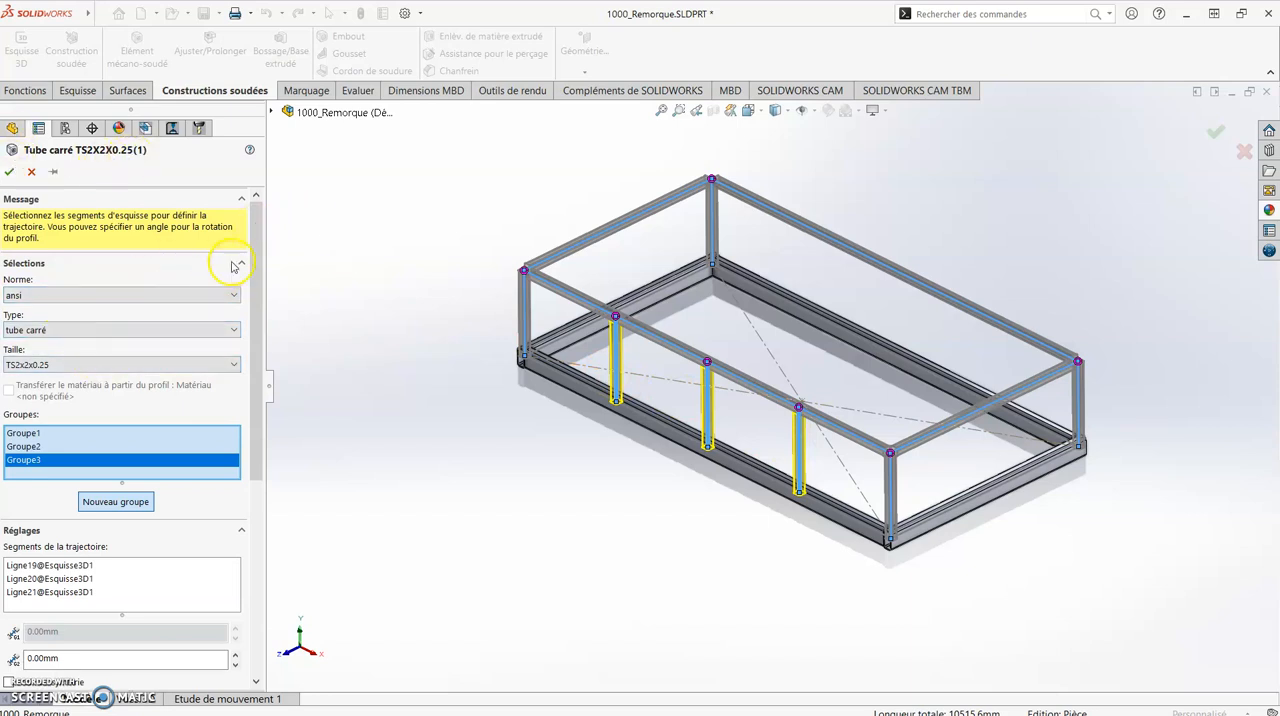
scroll(701, 375, "down", 6)
middle_click_drag(544, 362, 534, 335)
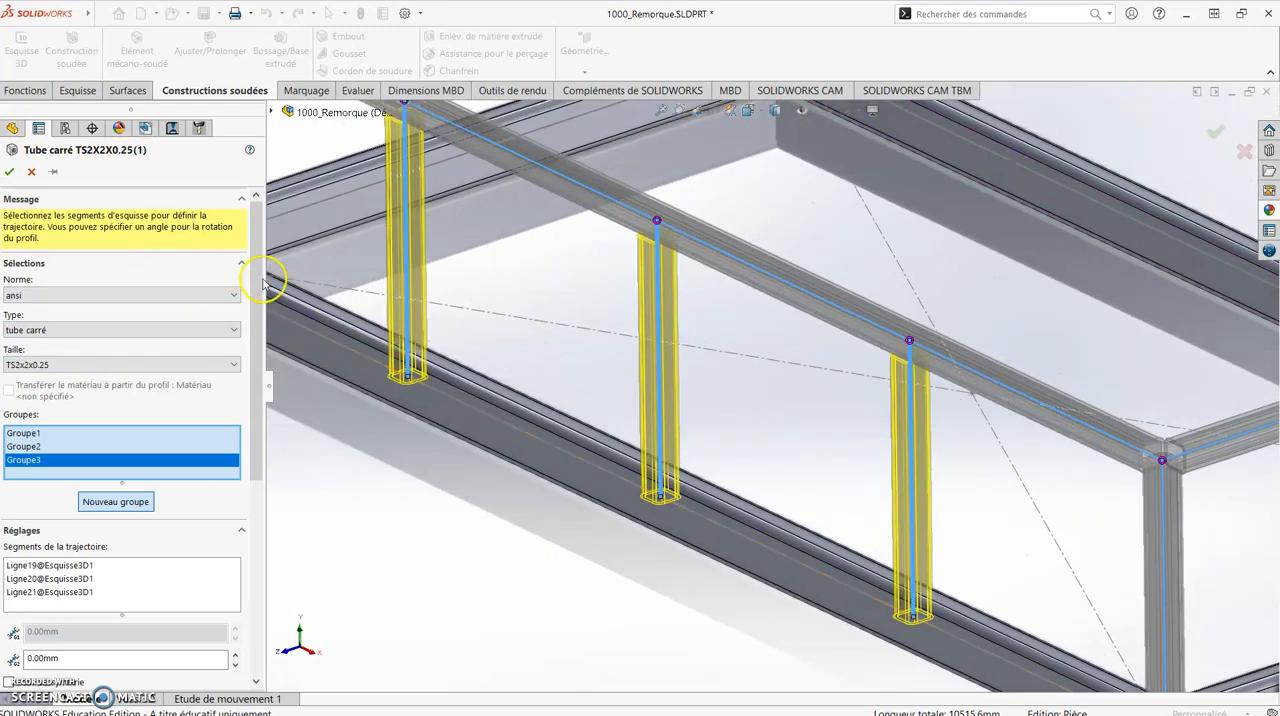
left_click_drag(253, 282, 250, 382)
left_click_drag(251, 463, 257, 506)
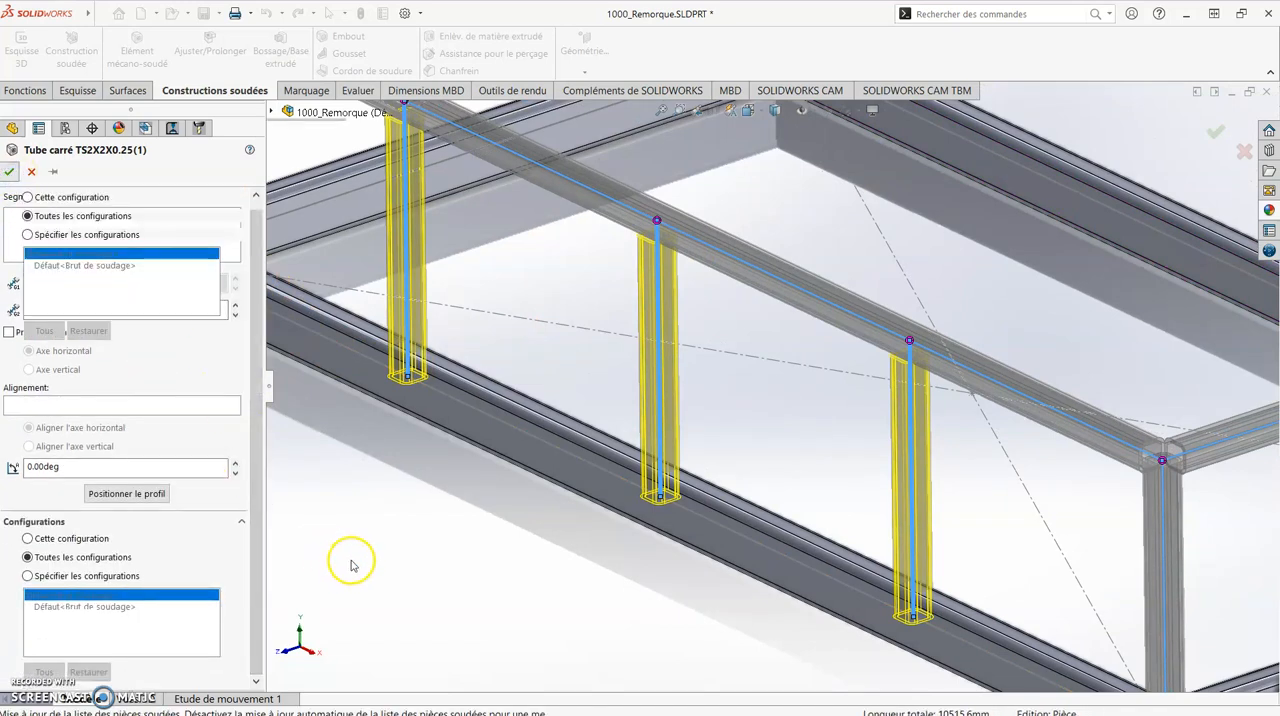
middle_click_drag(462, 526, 481, 500)
scroll(436, 485, "up", 1)
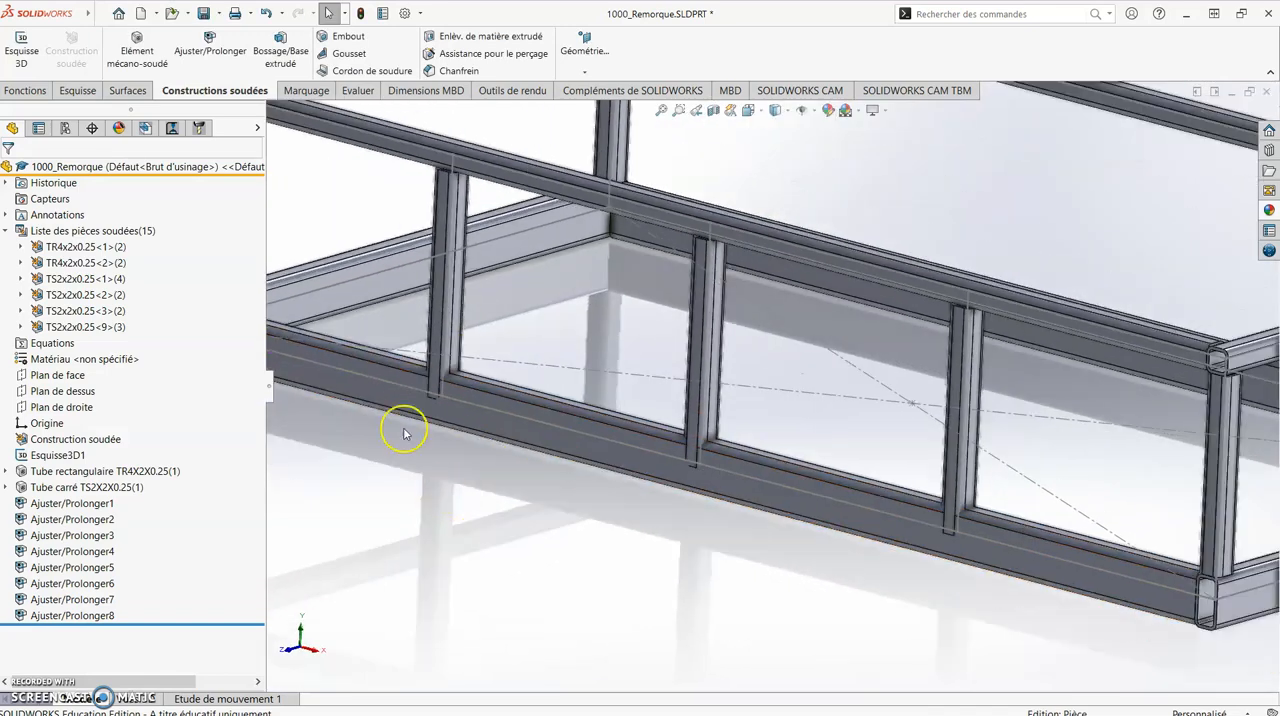
- Start a Trim/Extend on the leftmost new post, using end trim with the lower rectangular tube as the trimming body
left_click(211, 50)
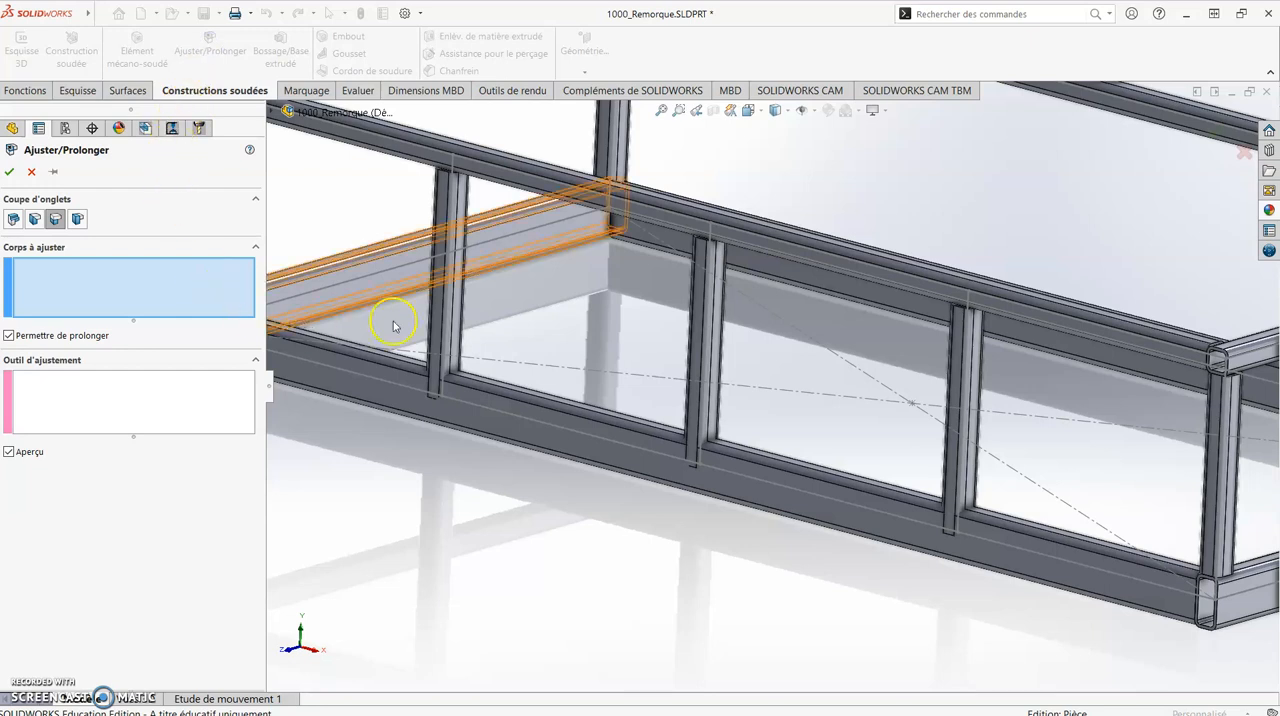
left_click(446, 318)
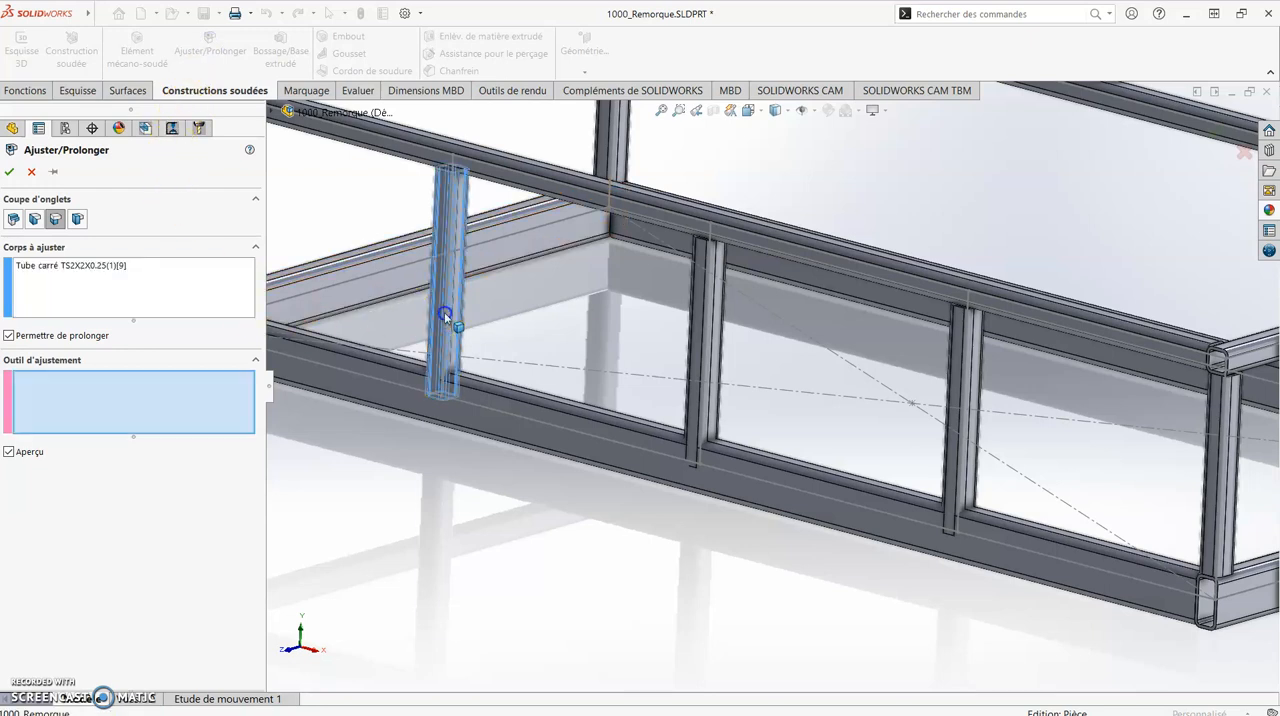
left_click(710, 356)
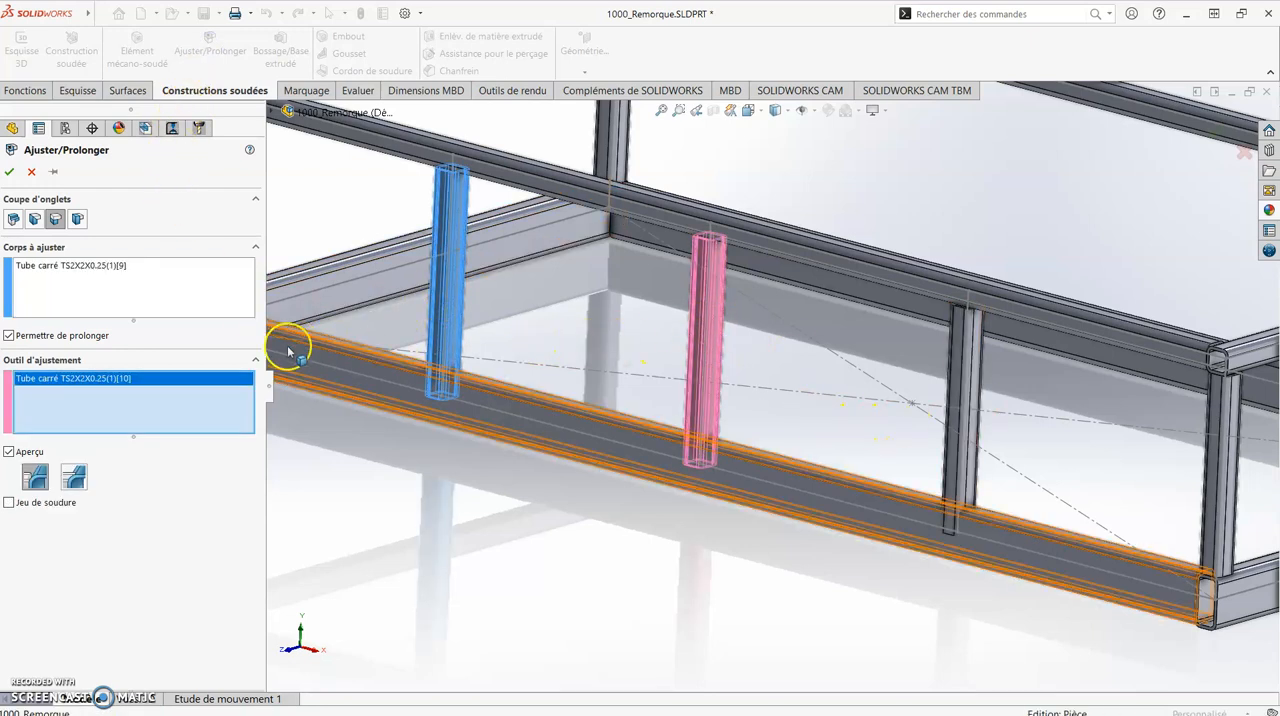
right_click(181, 381)
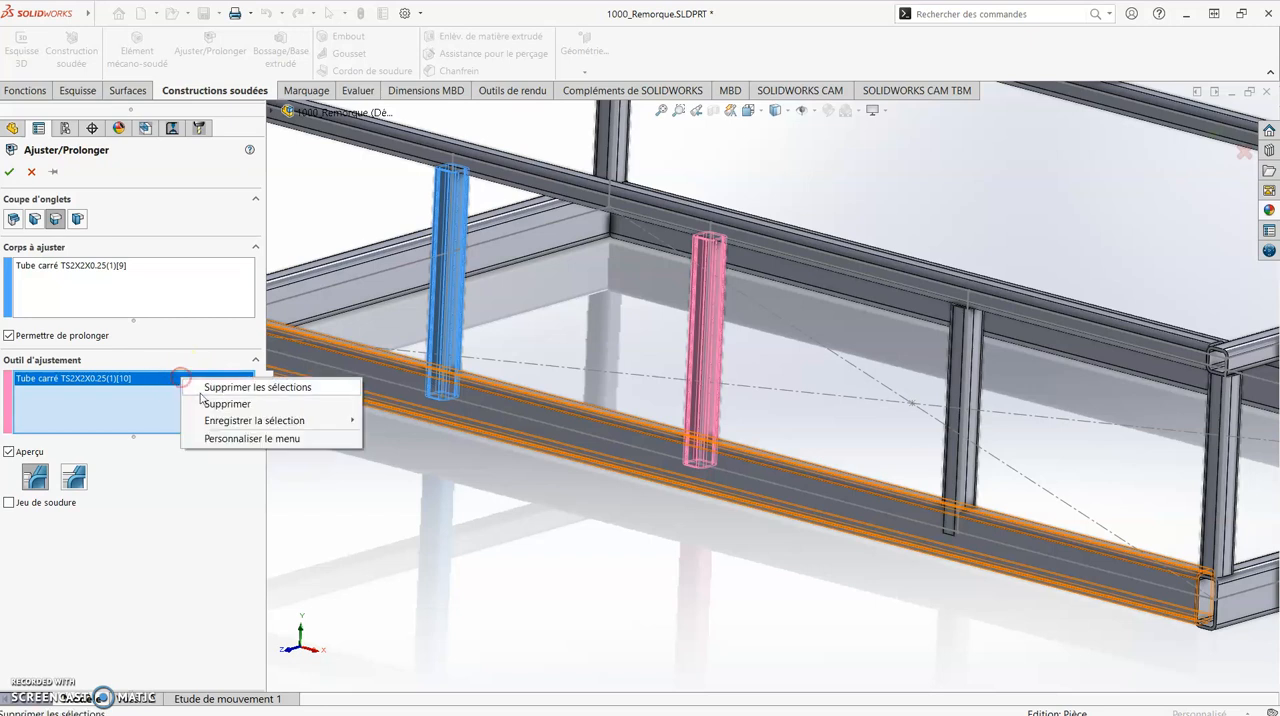
left_click(212, 403)
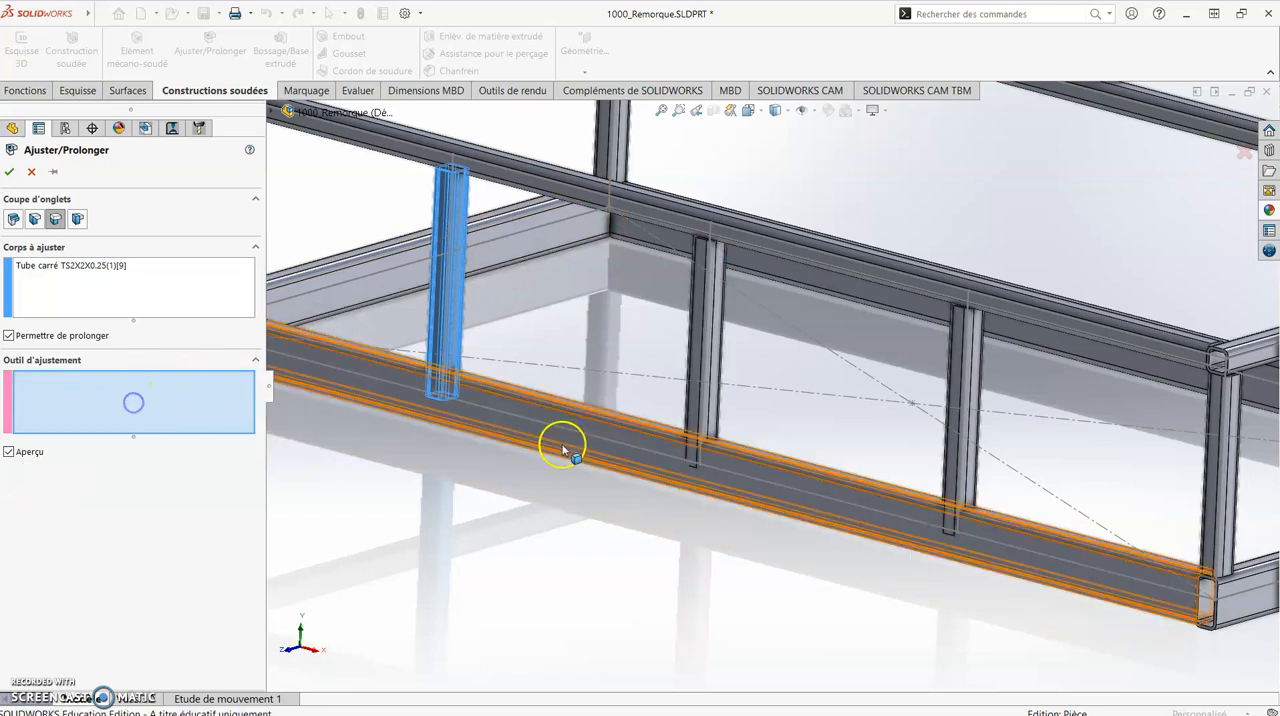
left_click(560, 453)
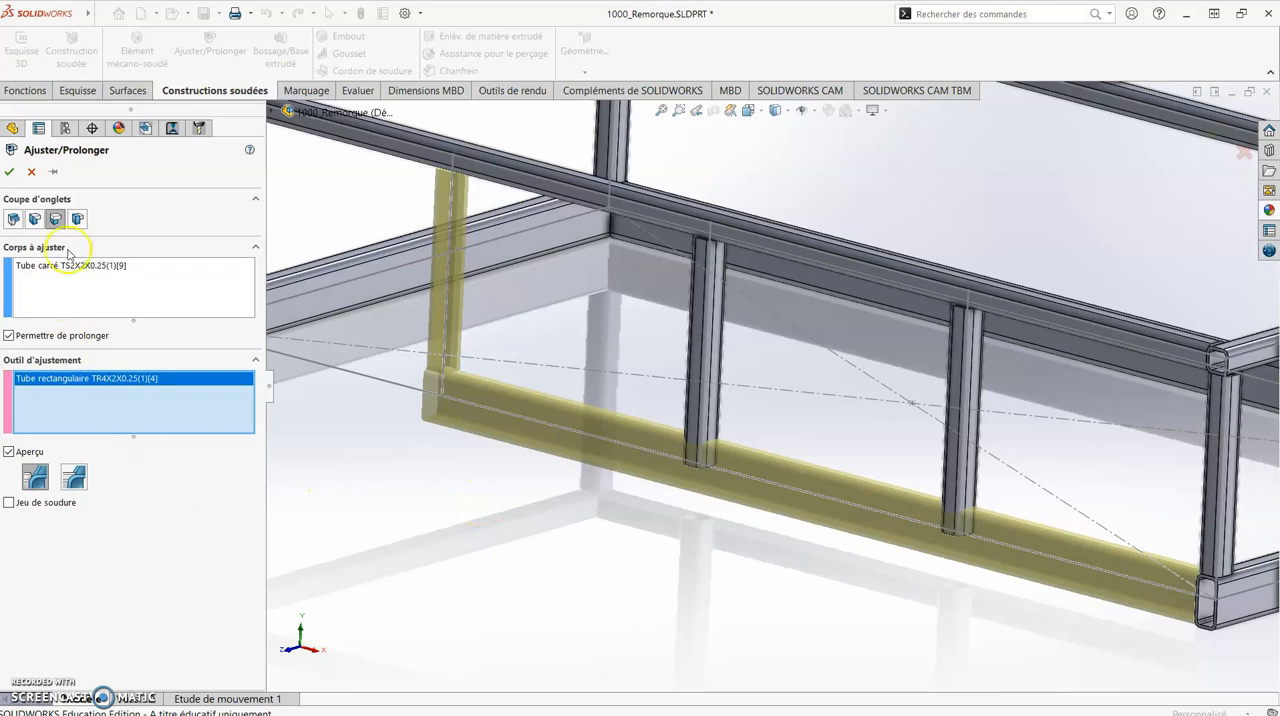
left_click(34, 221)
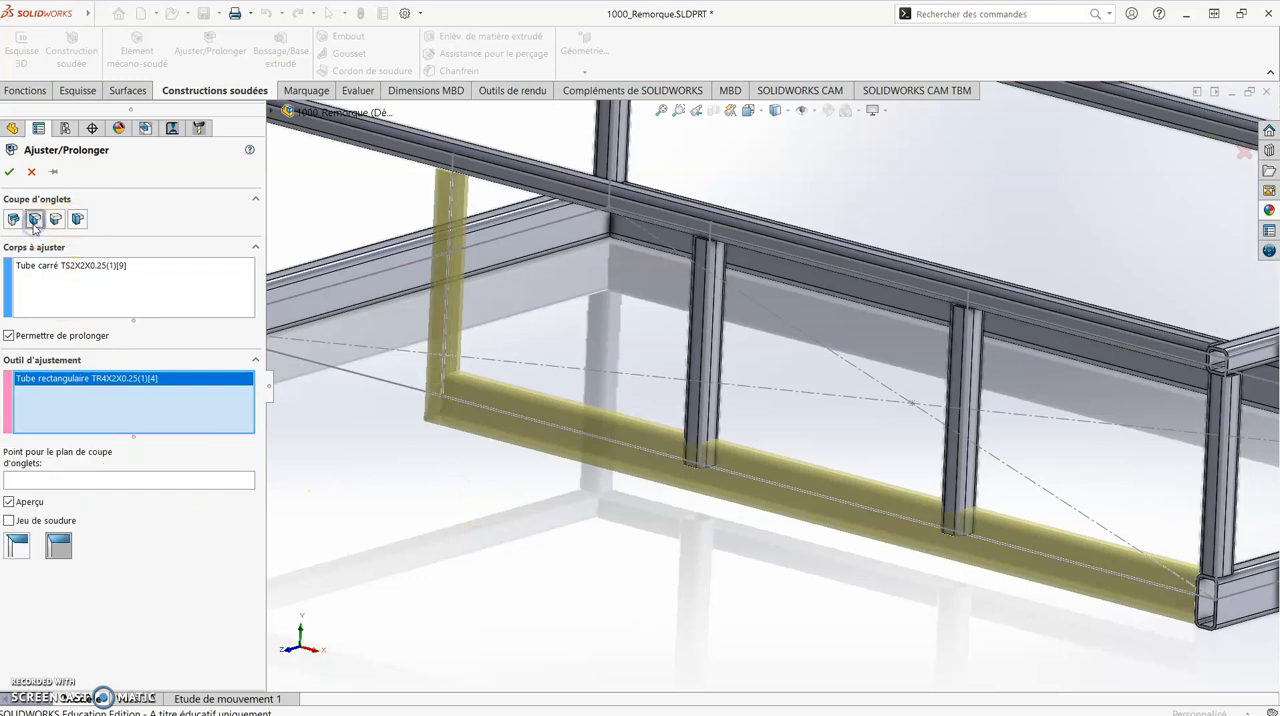
left_click(13, 220)
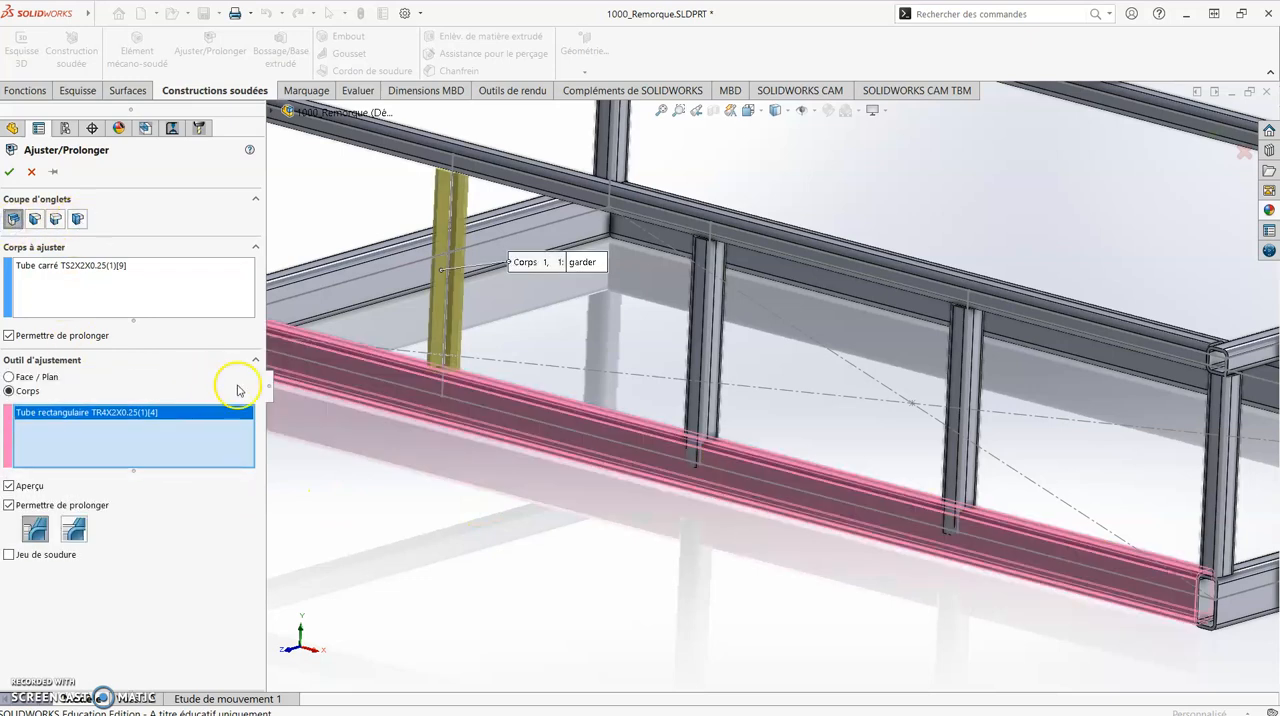
- Switch the trimming boundary to Face/Plane and trim the leftmost new post at the lower rectangular tube's upper face
scroll(471, 366, "down", 1)
middle_click_drag(471, 366, 370, 450)
mouse_move(682, 375)
middle_mouse_down()
mouse_move(594, 429)
mouse_move(664, 384)
middle_mouse_up()
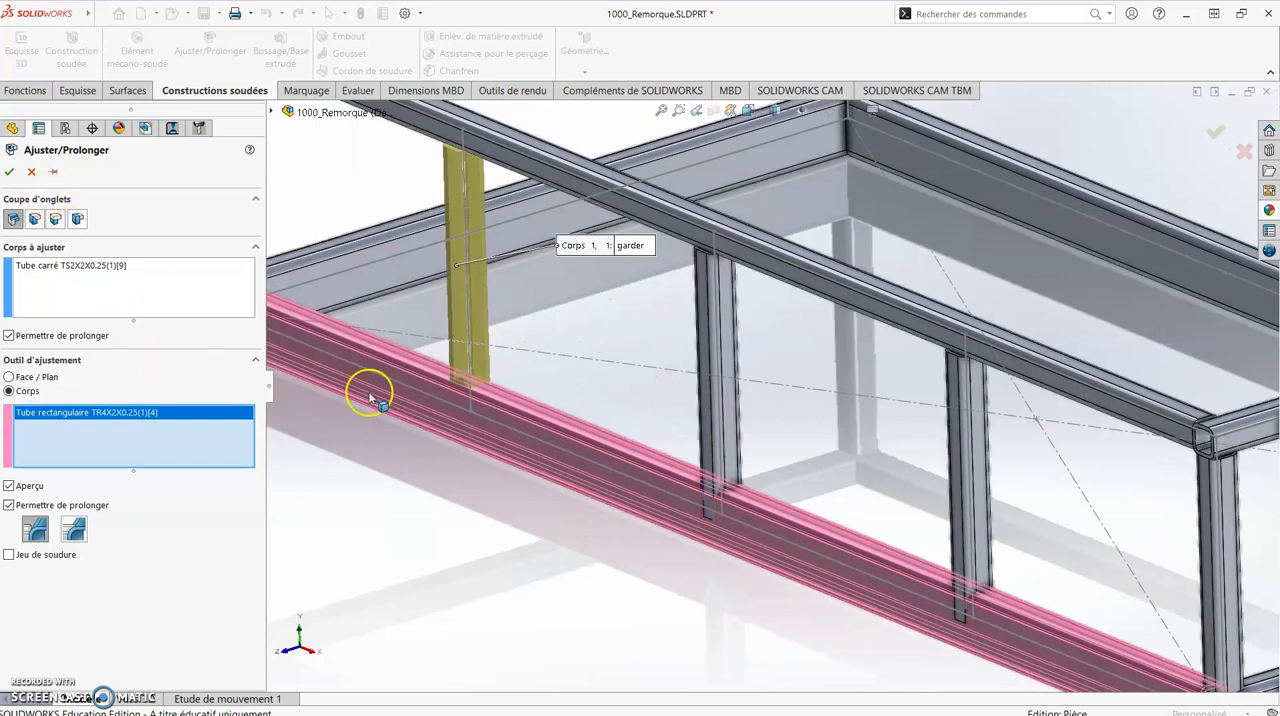
left_click(32, 377)
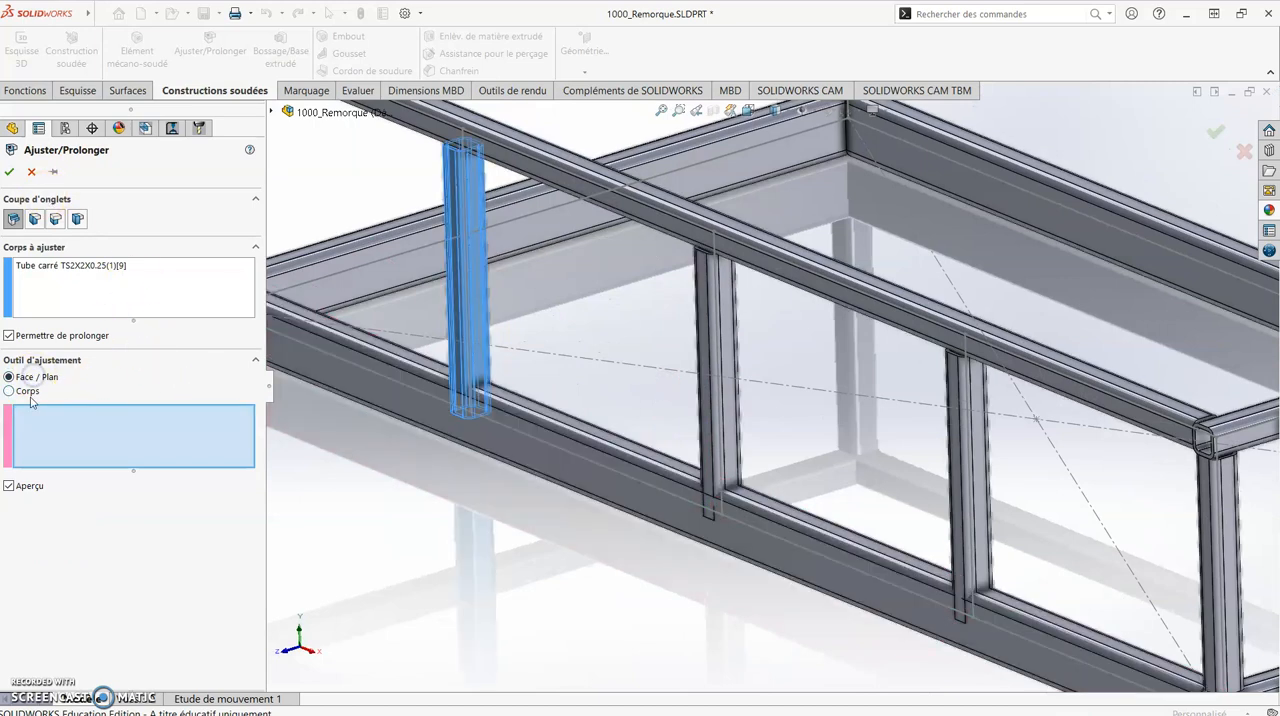
scroll(429, 408, "down", 5)
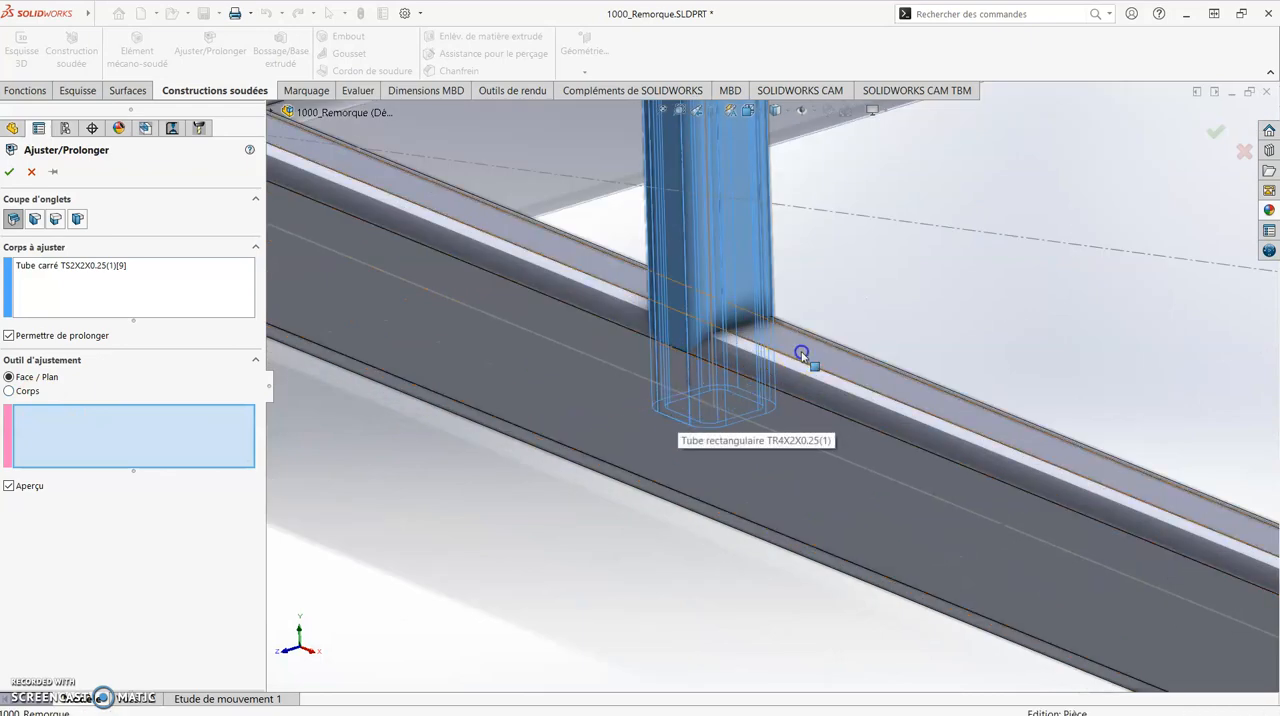
left_click(805, 356)
scroll(733, 526, "up", 2)
middle_click_drag(707, 443, 704, 395)
scroll(750, 410, "up", 3)
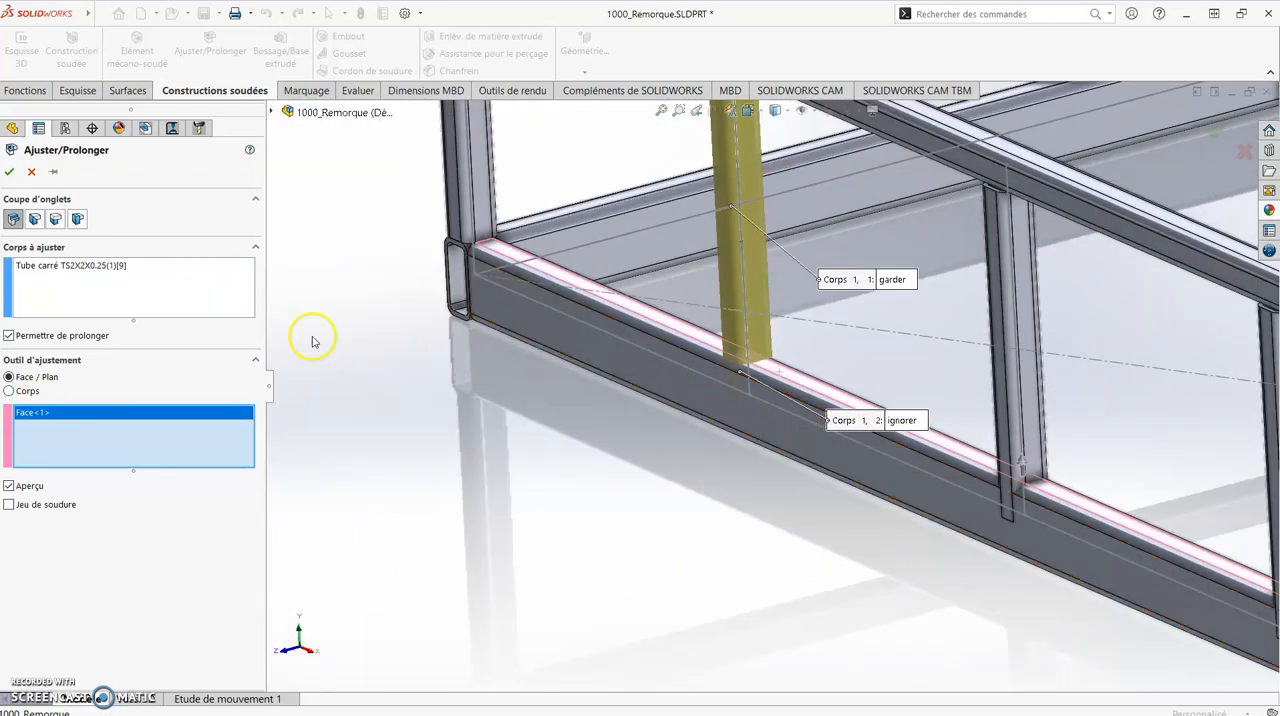
left_click(9, 174)
- Trim the middle new post at the upper face of the lower rectangular tube with a face-bounded Trim/Extend
middle_click_drag(703, 549, 859, 494)
scroll(866, 497, "up", 2)
scroll(1020, 480, "down", 2)
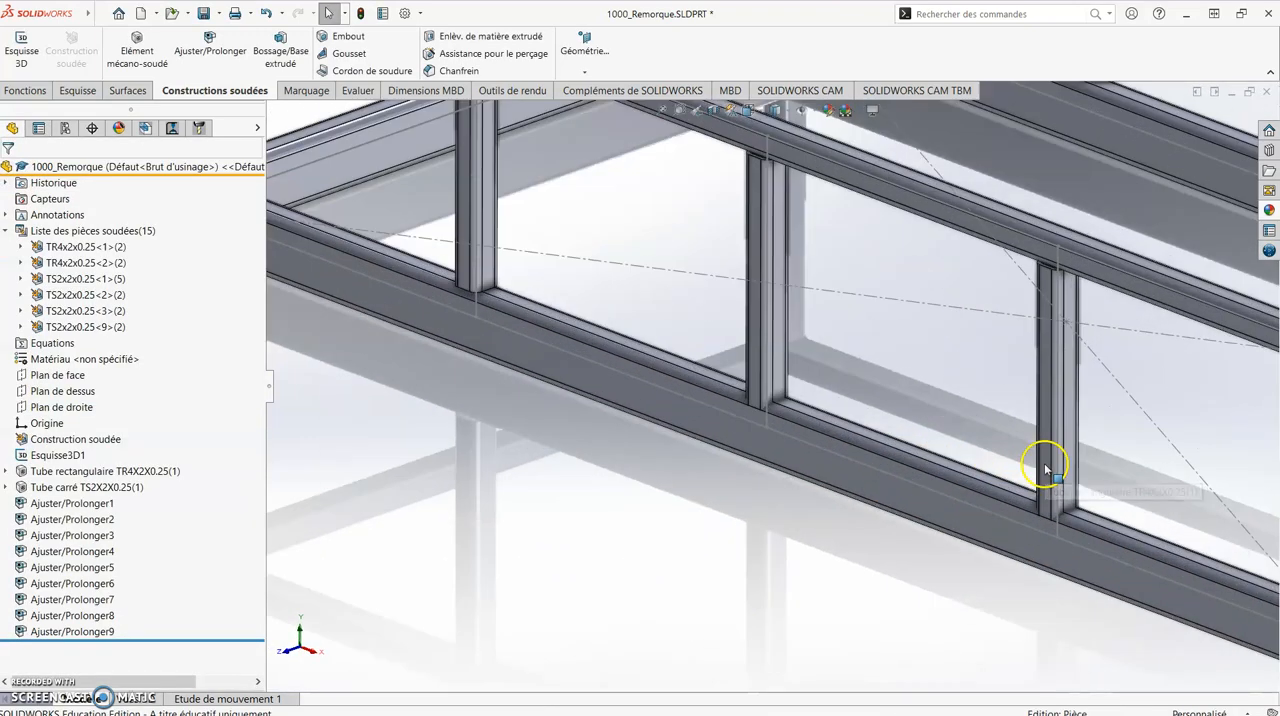
left_click(221, 59)
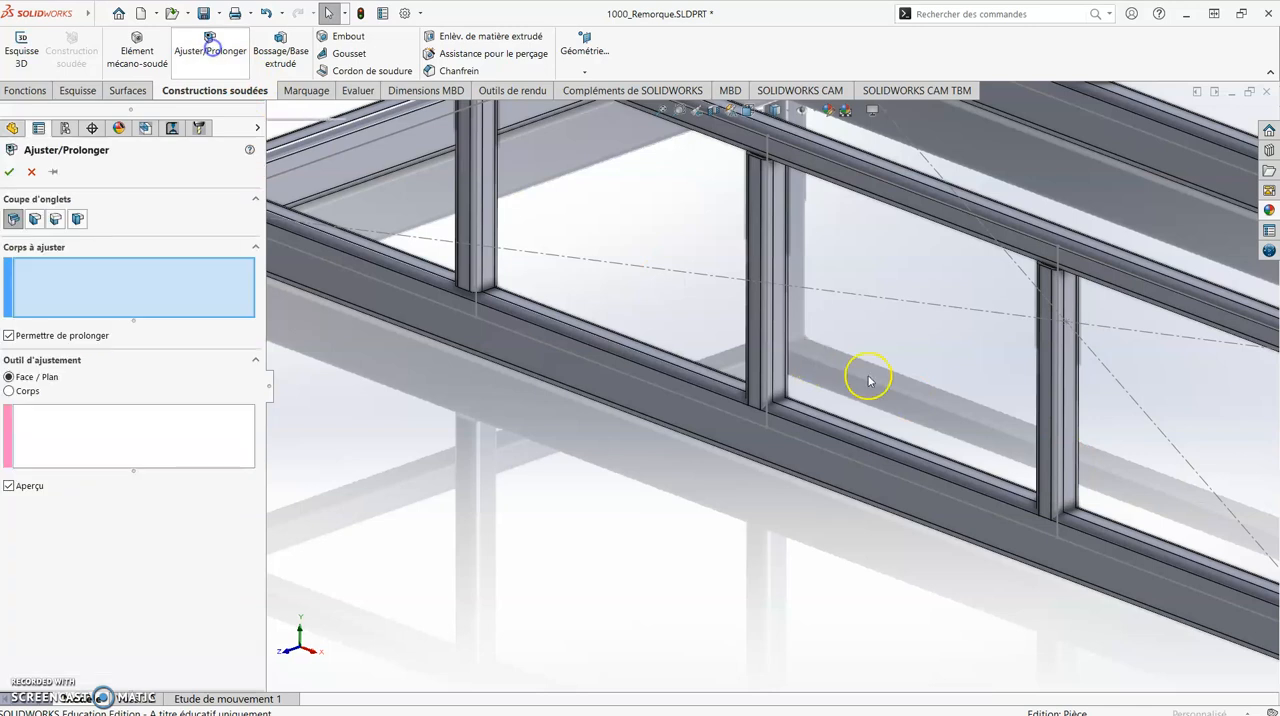
left_click(755, 276)
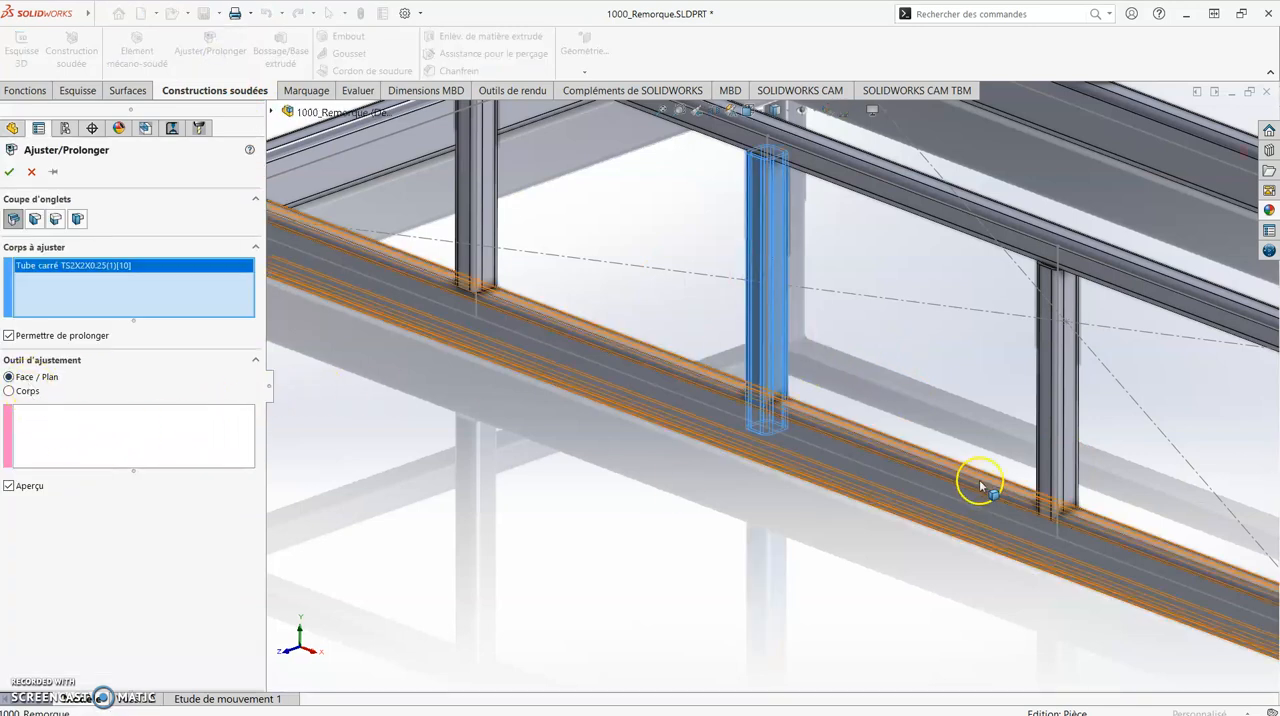
scroll(790, 418, "down", 3)
left_click(777, 388)
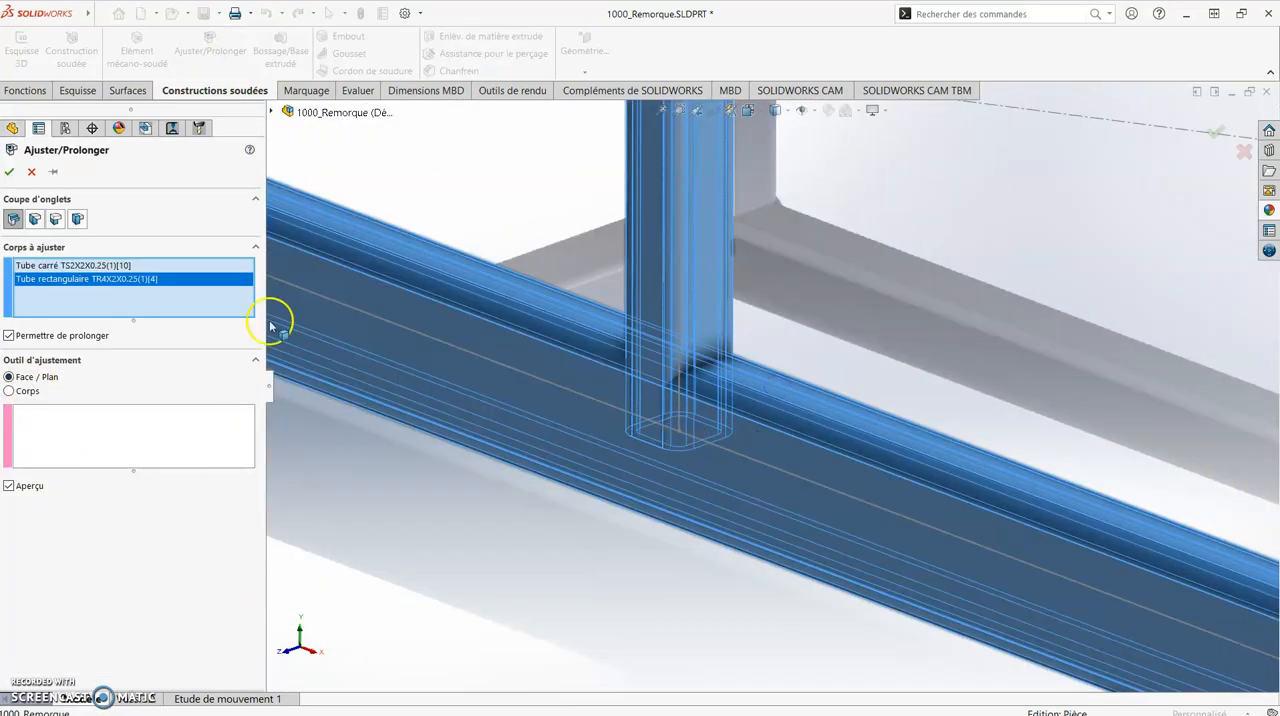
right_click(193, 290)
left_click(214, 306)
left_click(173, 418)
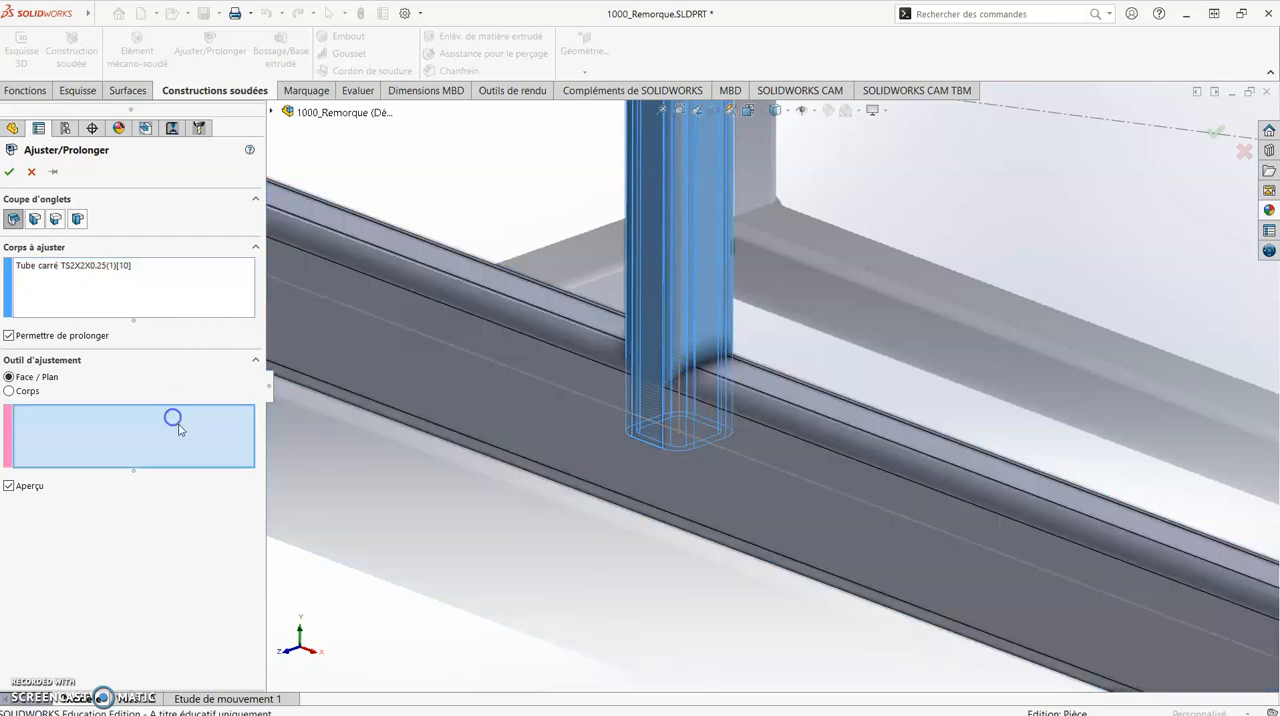
left_click(838, 416)
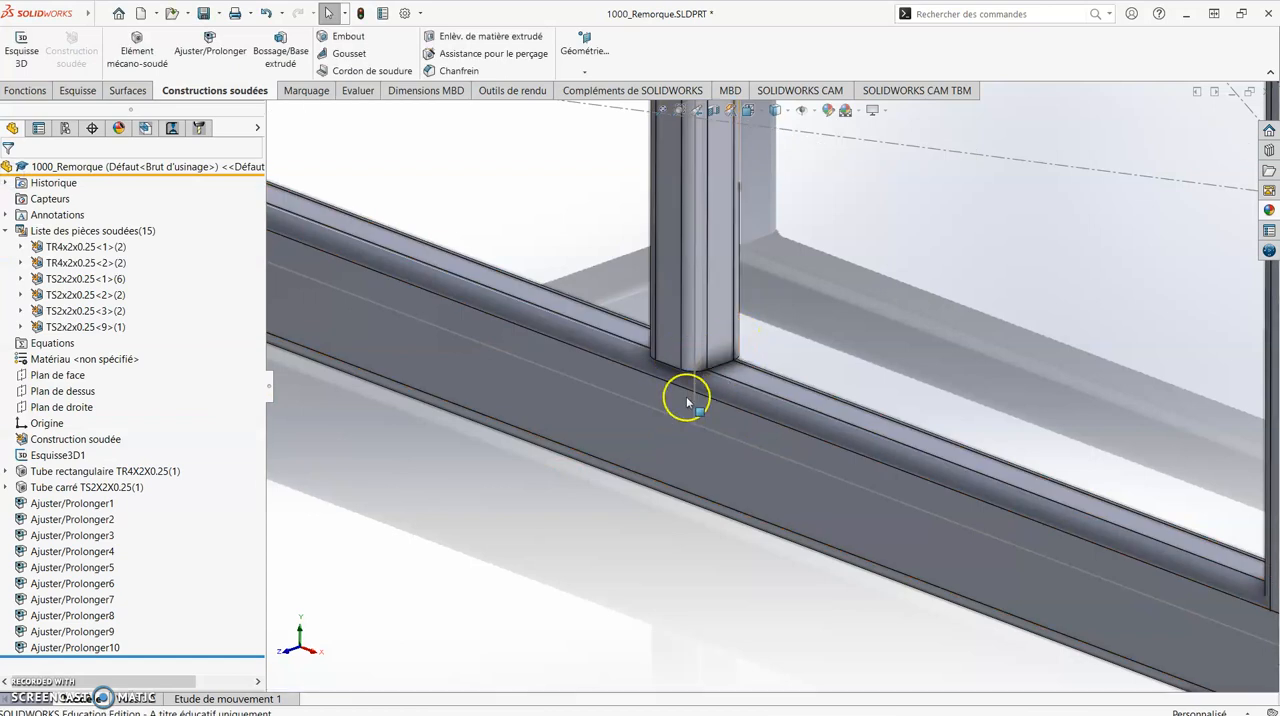
- Trim the rightmost new post at the upper face of the lower rectangular tube with a face-bounded Trim/Extend
scroll(688, 403, "up", 5)
scroll(1066, 400, "down", 3)
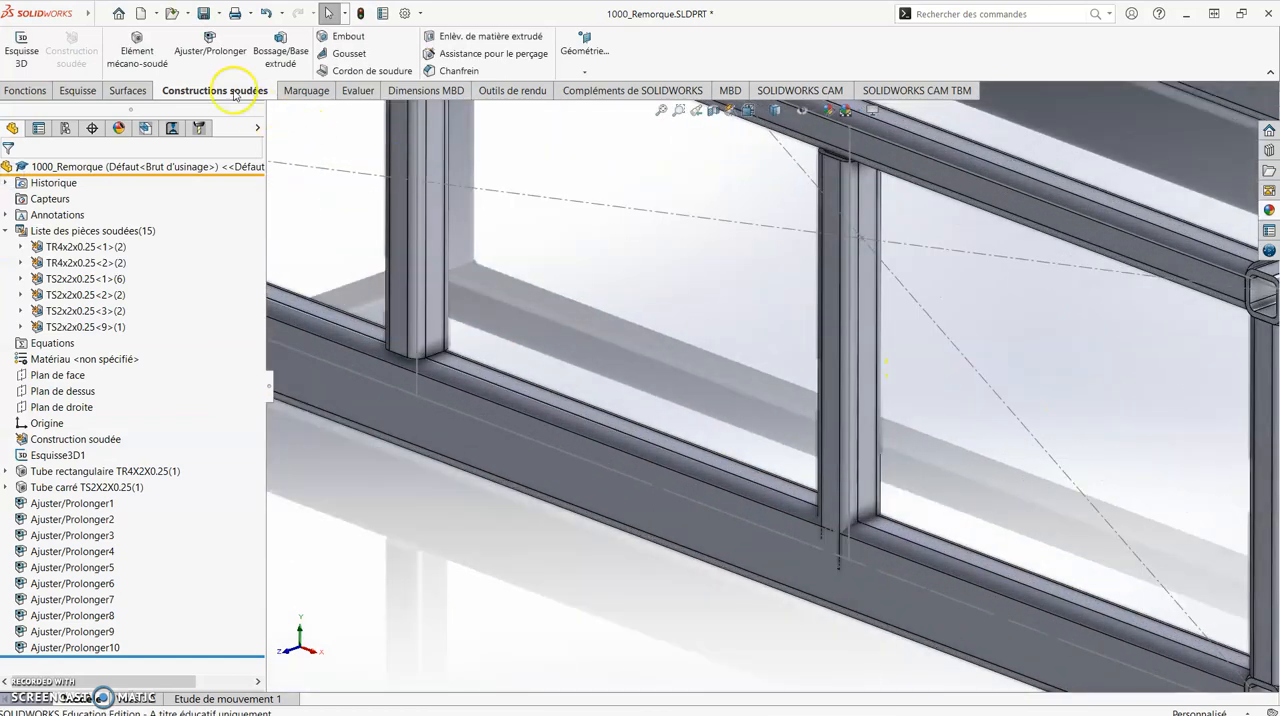
left_click(210, 45)
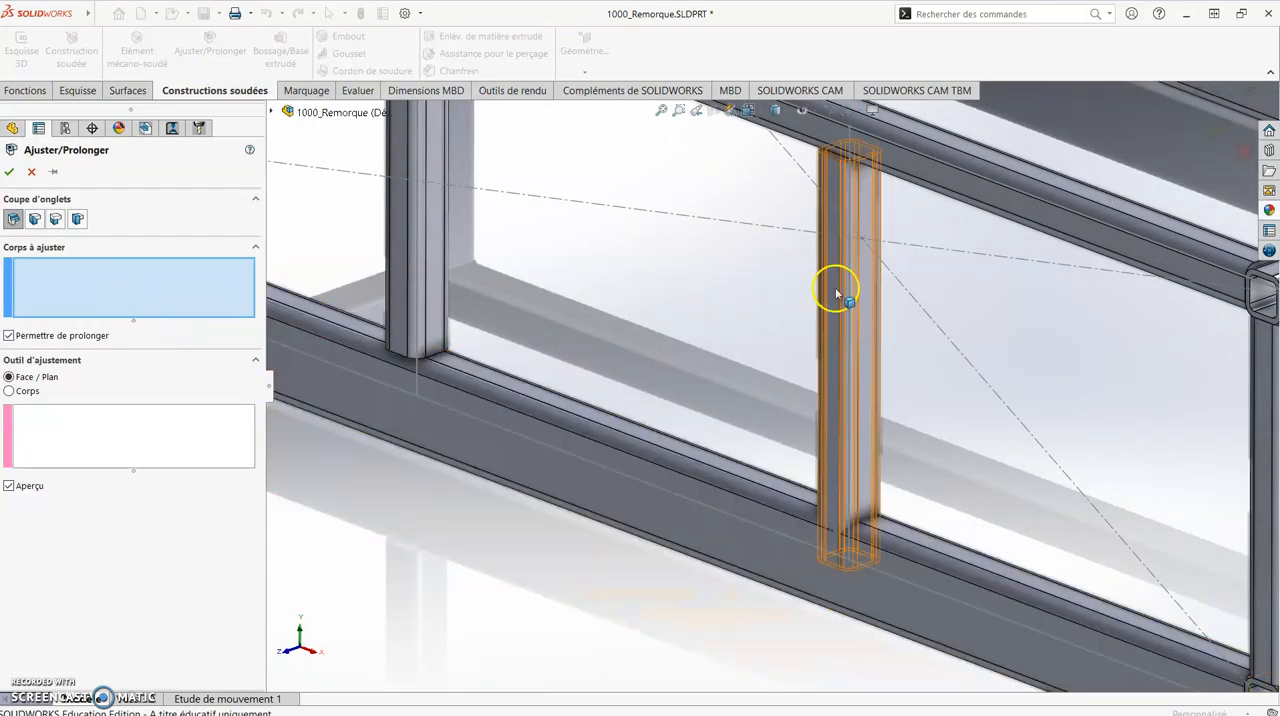
left_click(836, 293)
scroll(871, 523, "down", 5)
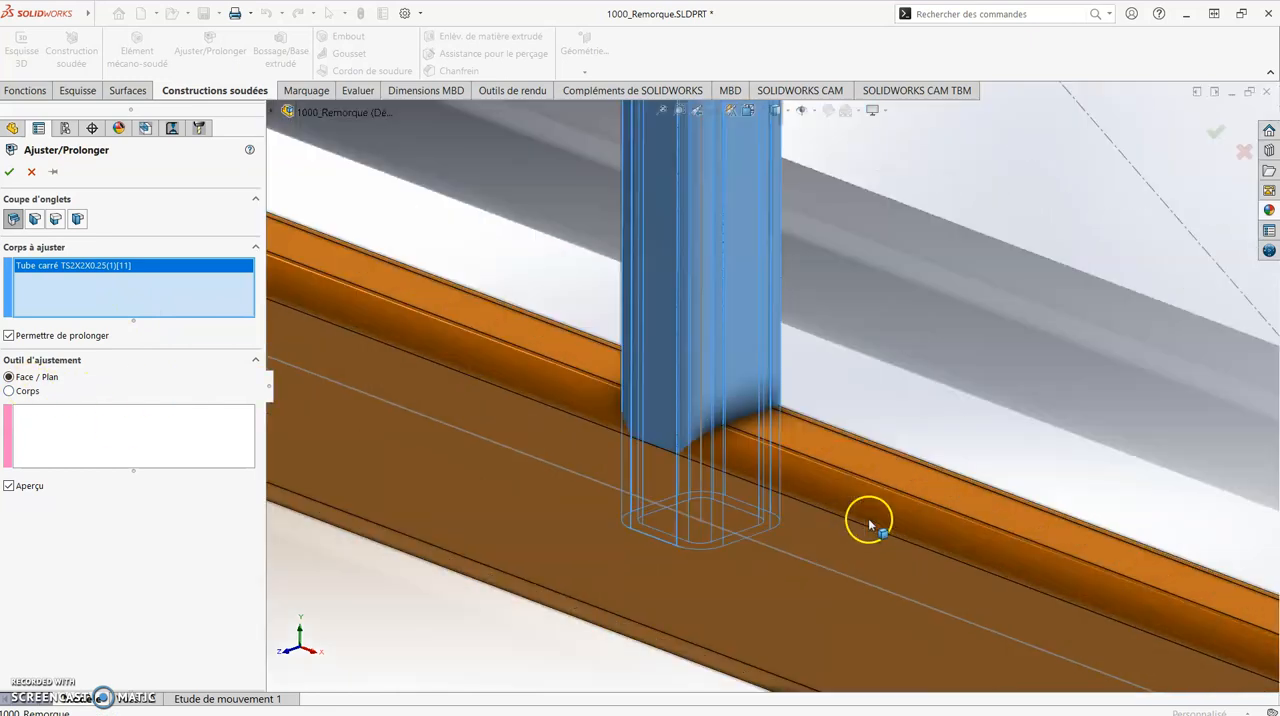
left_click(828, 457)
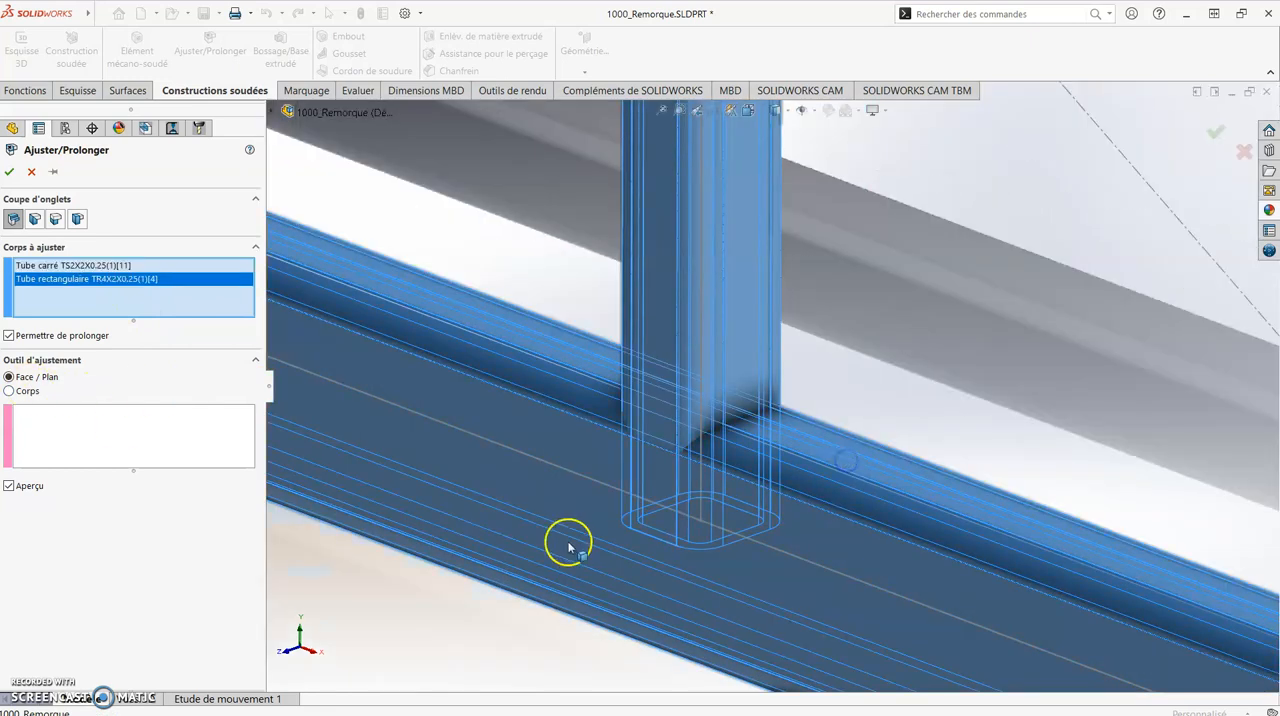
right_click(40, 279)
left_click(63, 297)
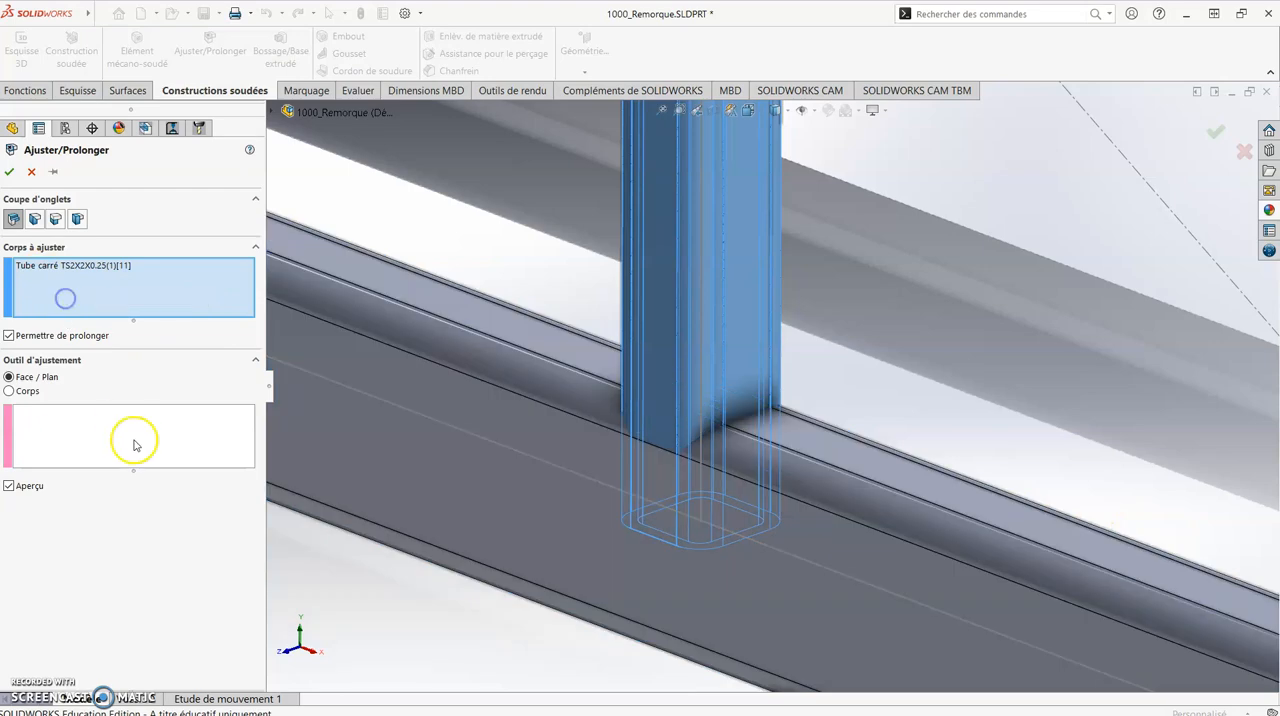
left_click(130, 434)
left_click(916, 482)
left_click(10, 172)
- Start a Mirror feature with the front plane (Plan de face) as the mirror plane
middle_click_drag(734, 517, 734, 482)
scroll(732, 512, "up", 8)
middle_click_drag(792, 300, 854, 314)
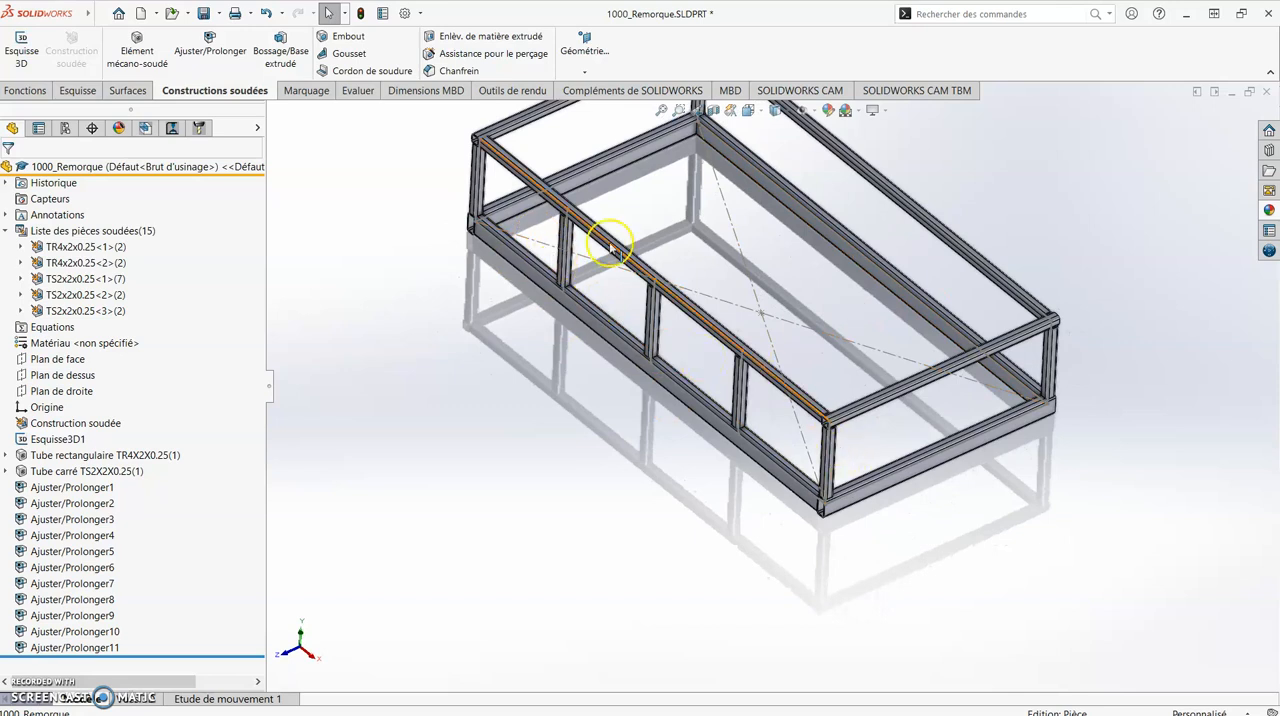
scroll(1042, 246, "up", 2)
scroll(694, 175, "down", 2)
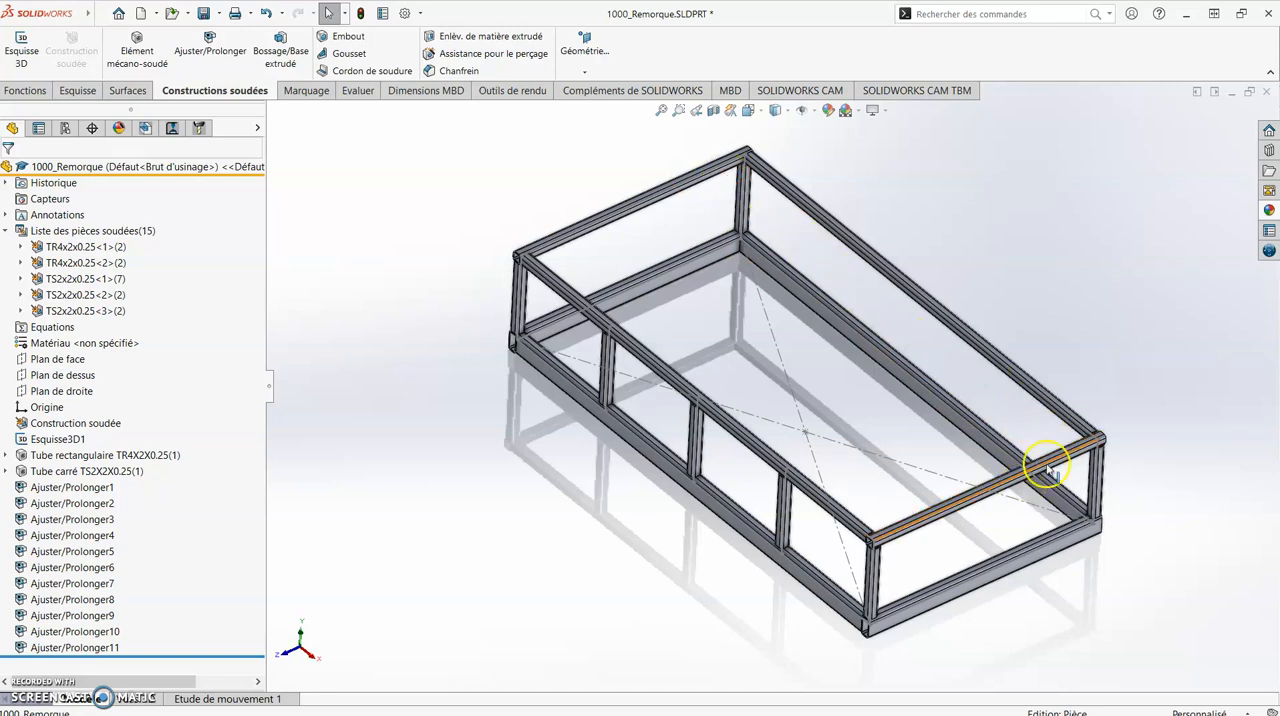
scroll(1063, 463, "up", 2)
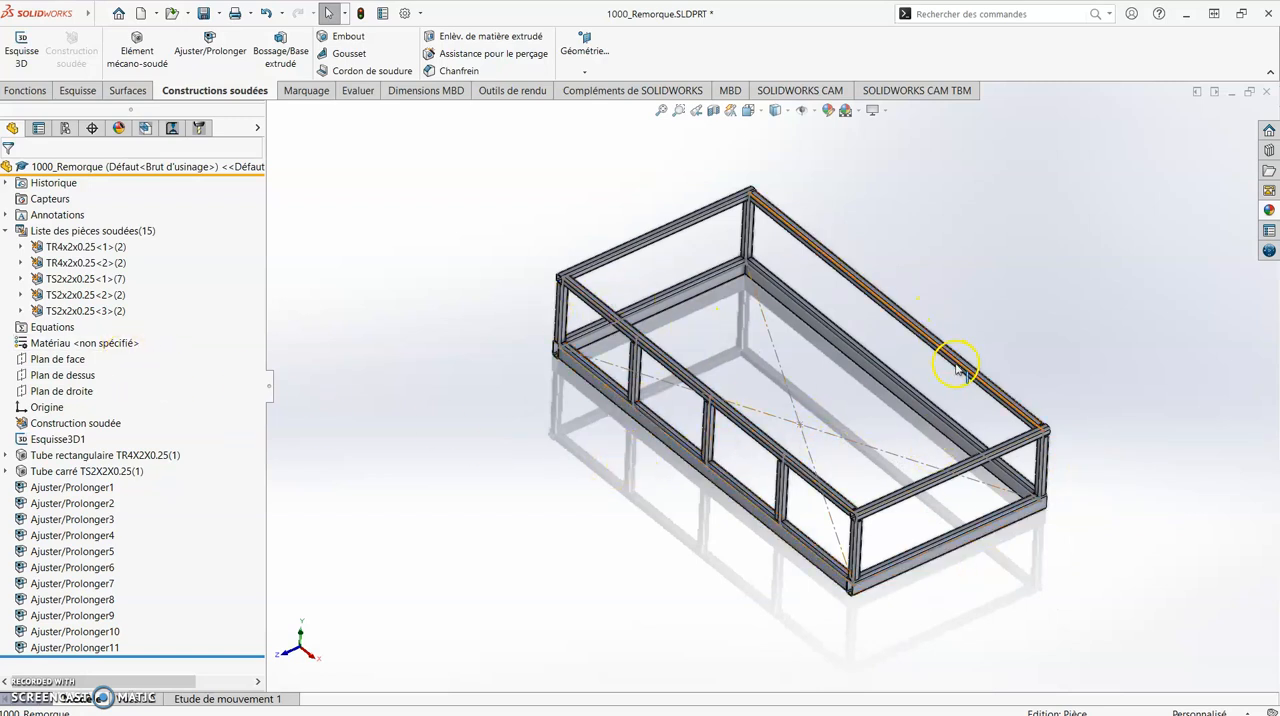
left_click(24, 91)
left_click(710, 72)
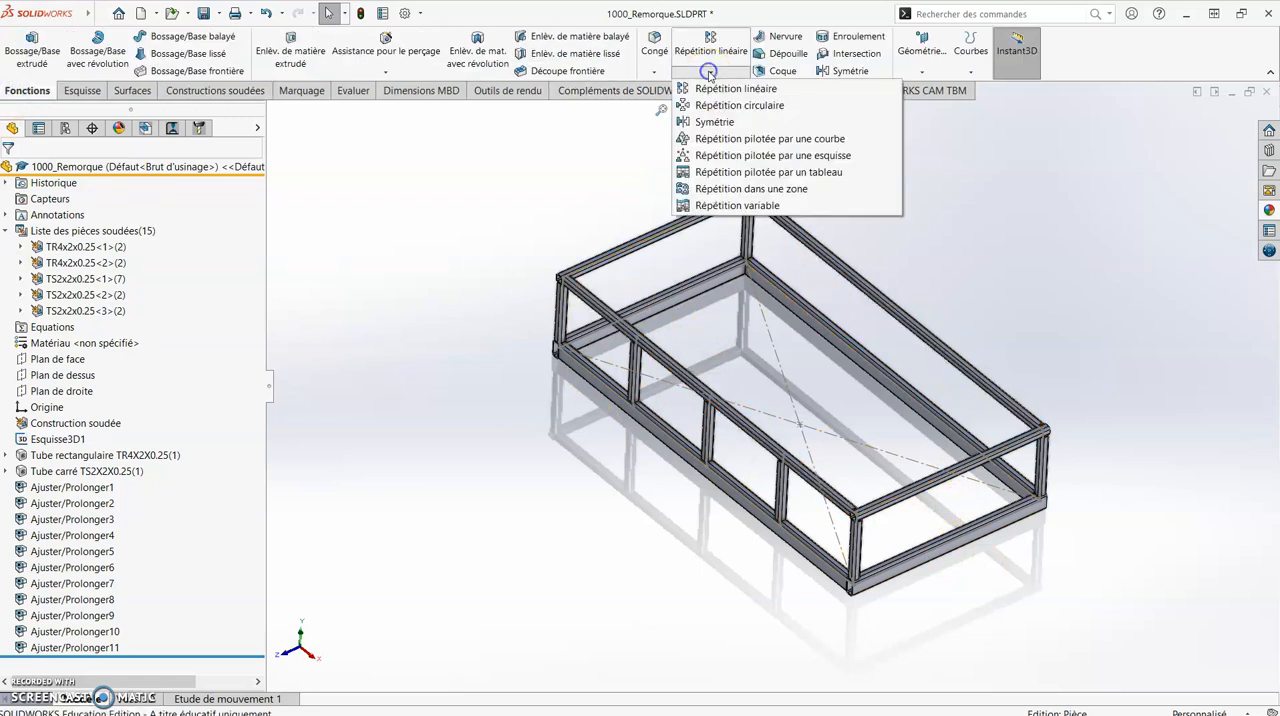
left_click(751, 124)
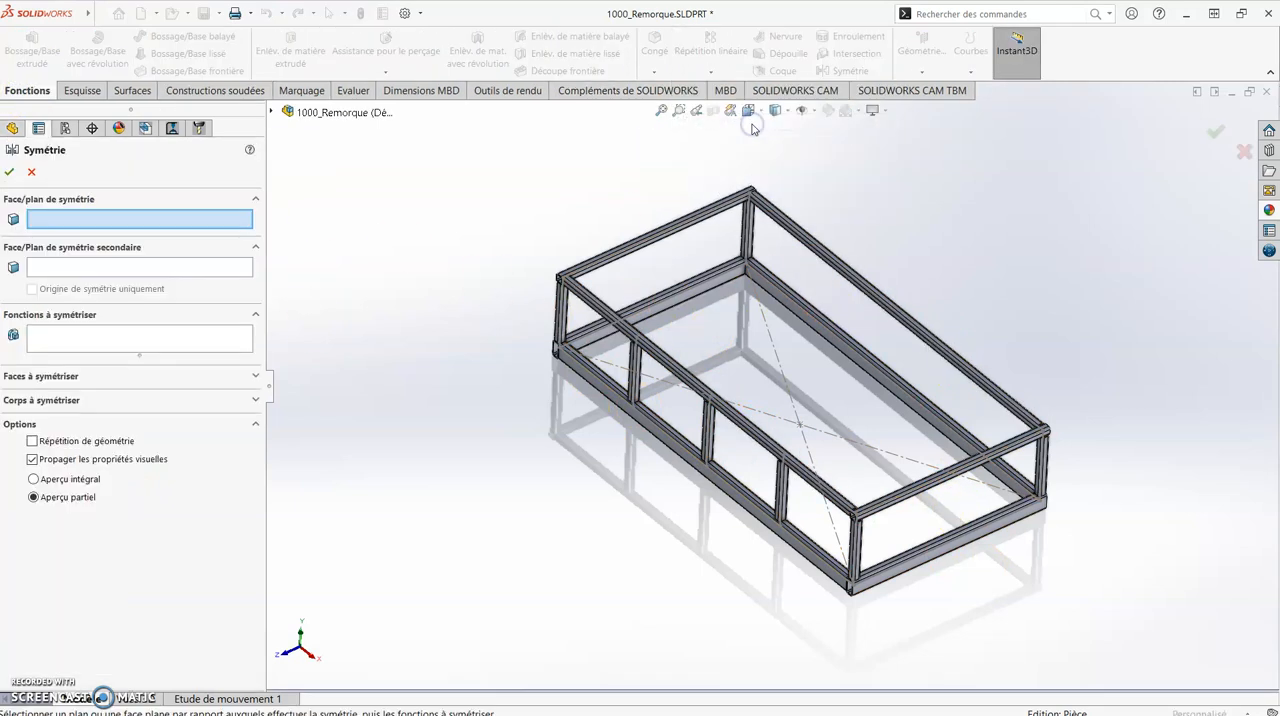
left_click(271, 112)
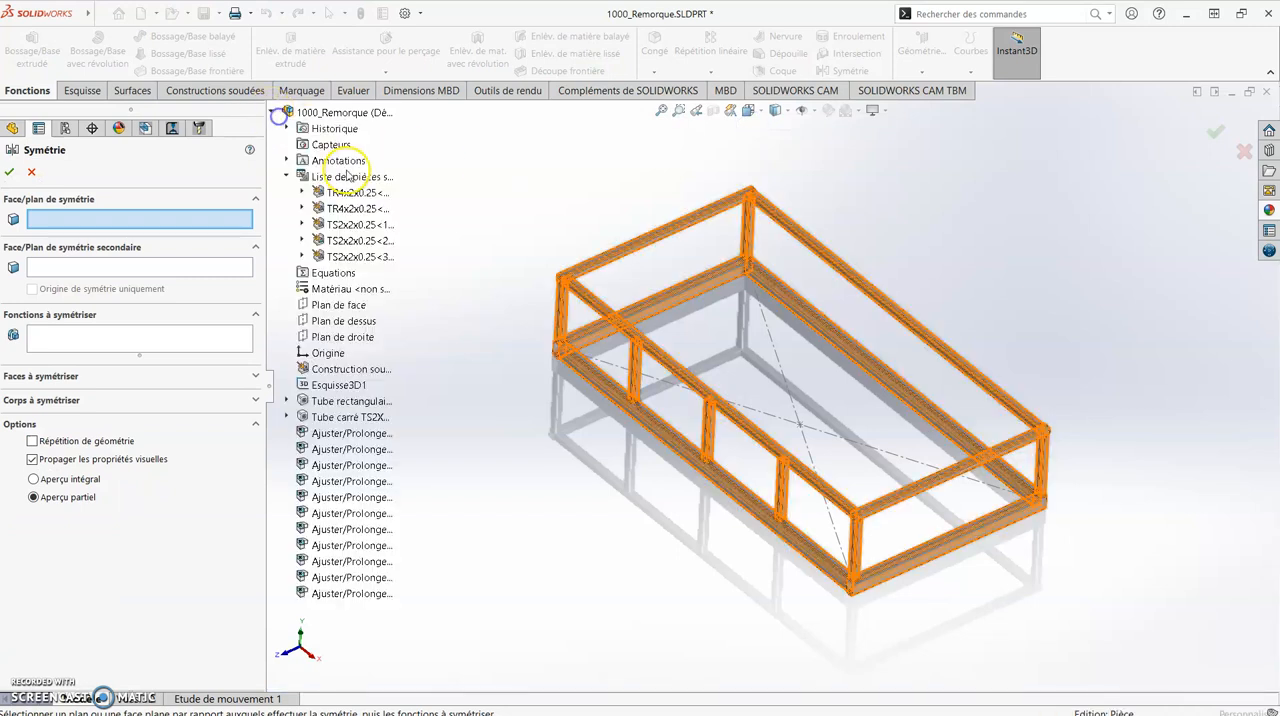
left_click(339, 306)
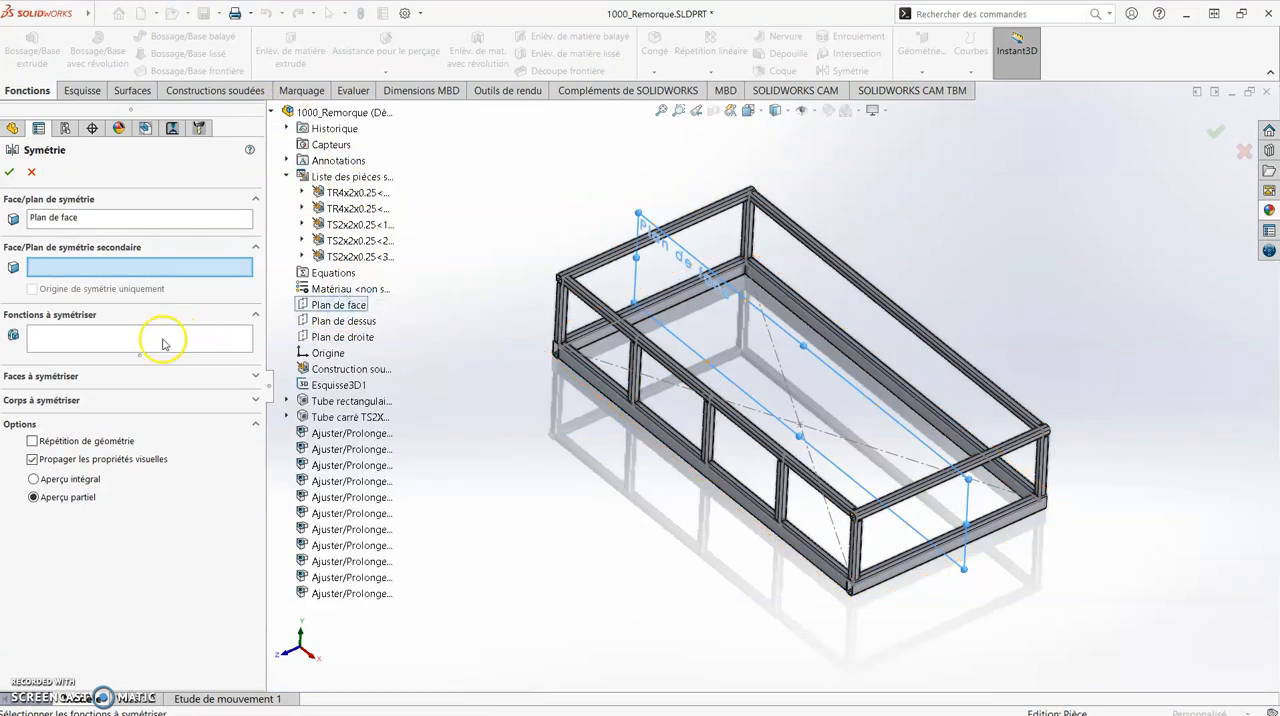
- Mirror the three intermediate post bodies of the near long side onto the far long side and accept the feature
left_click(72, 401)
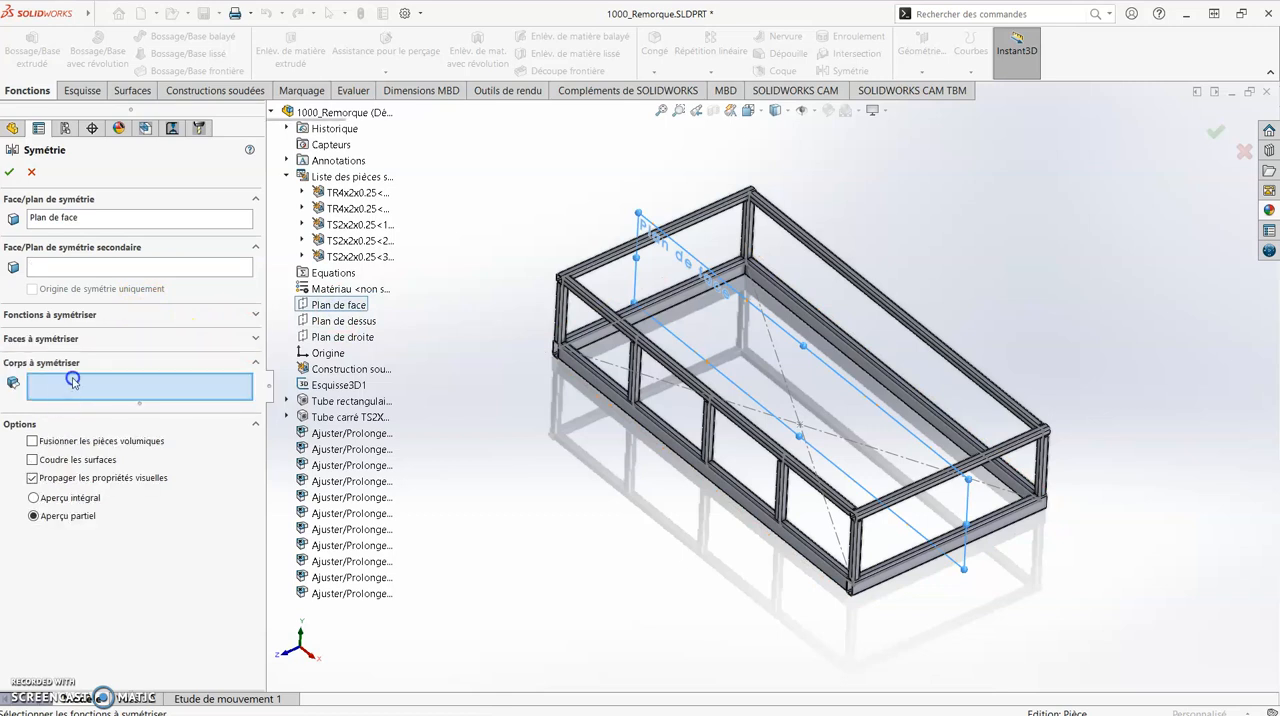
left_click(636, 395)
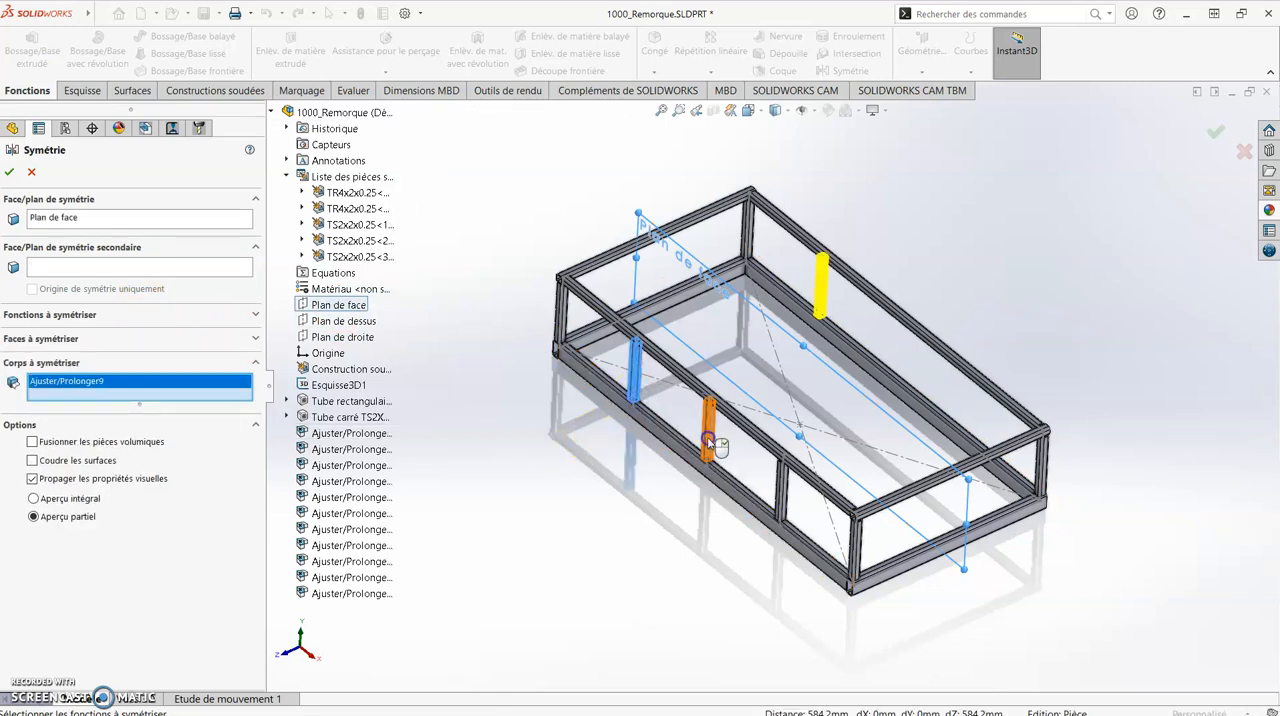
left_click(708, 440)
left_click(783, 490)
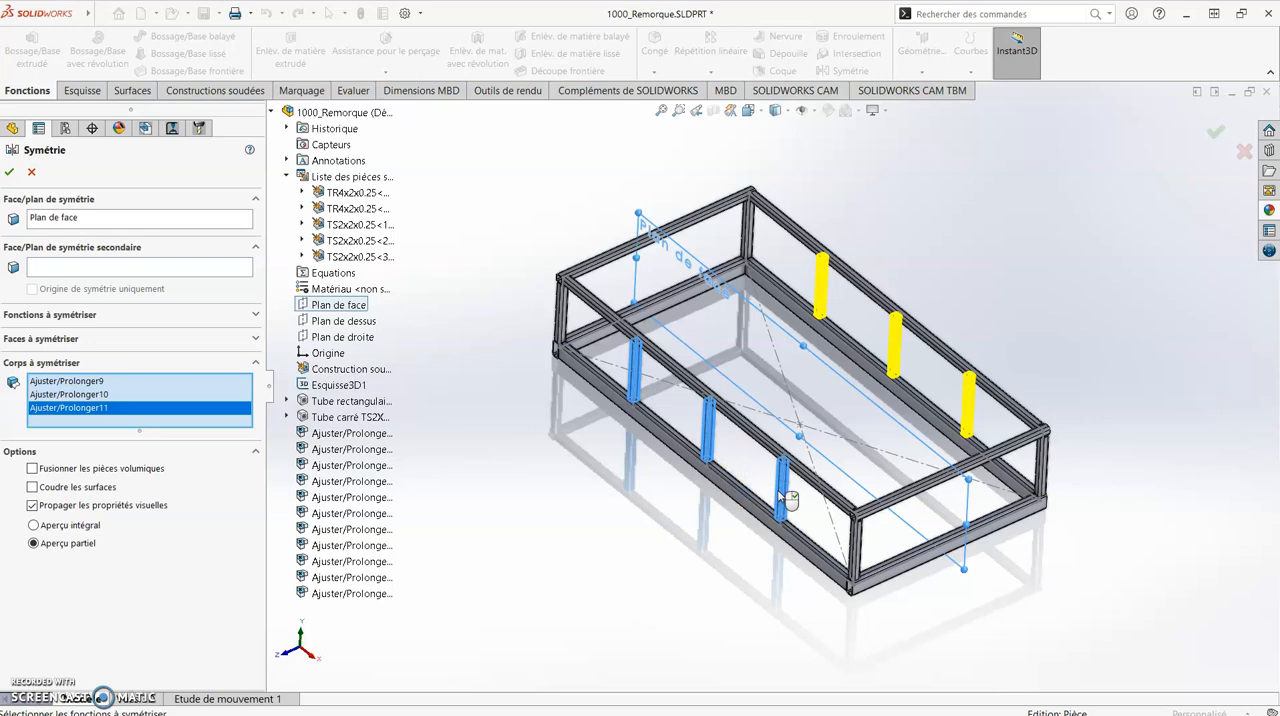
left_click(9, 172)
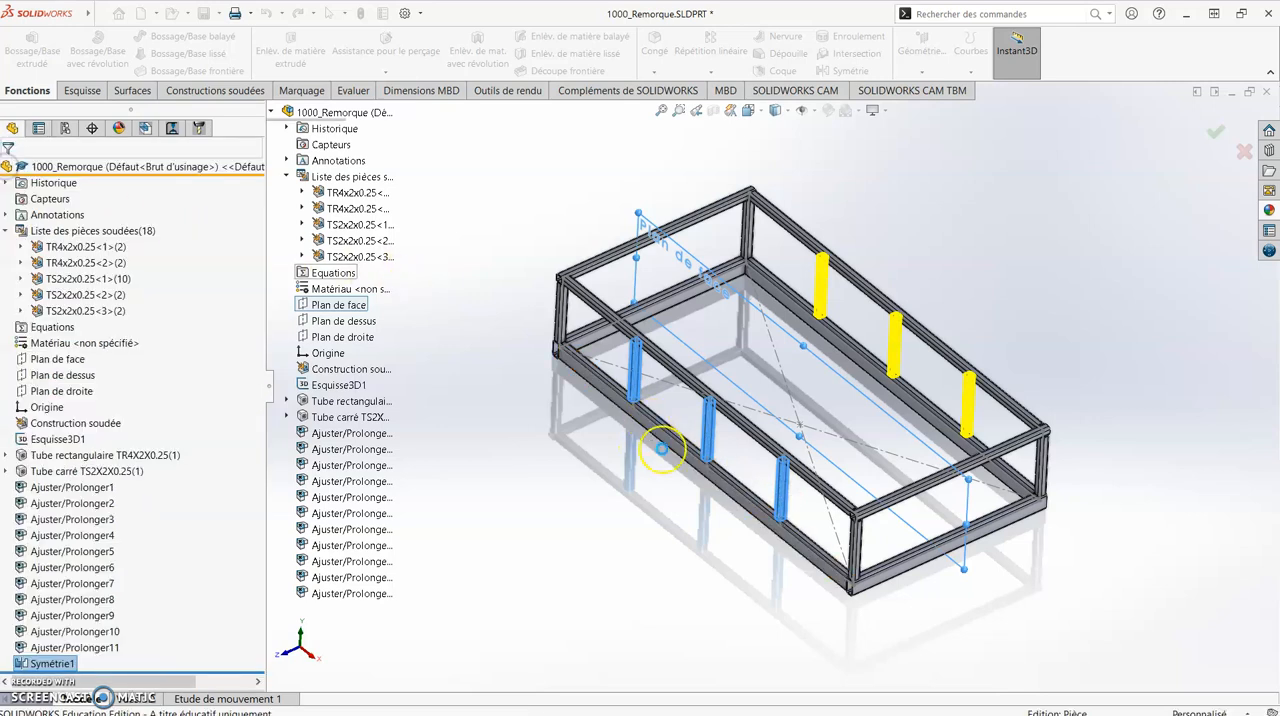
middle_click_drag(1043, 400, 1129, 364)
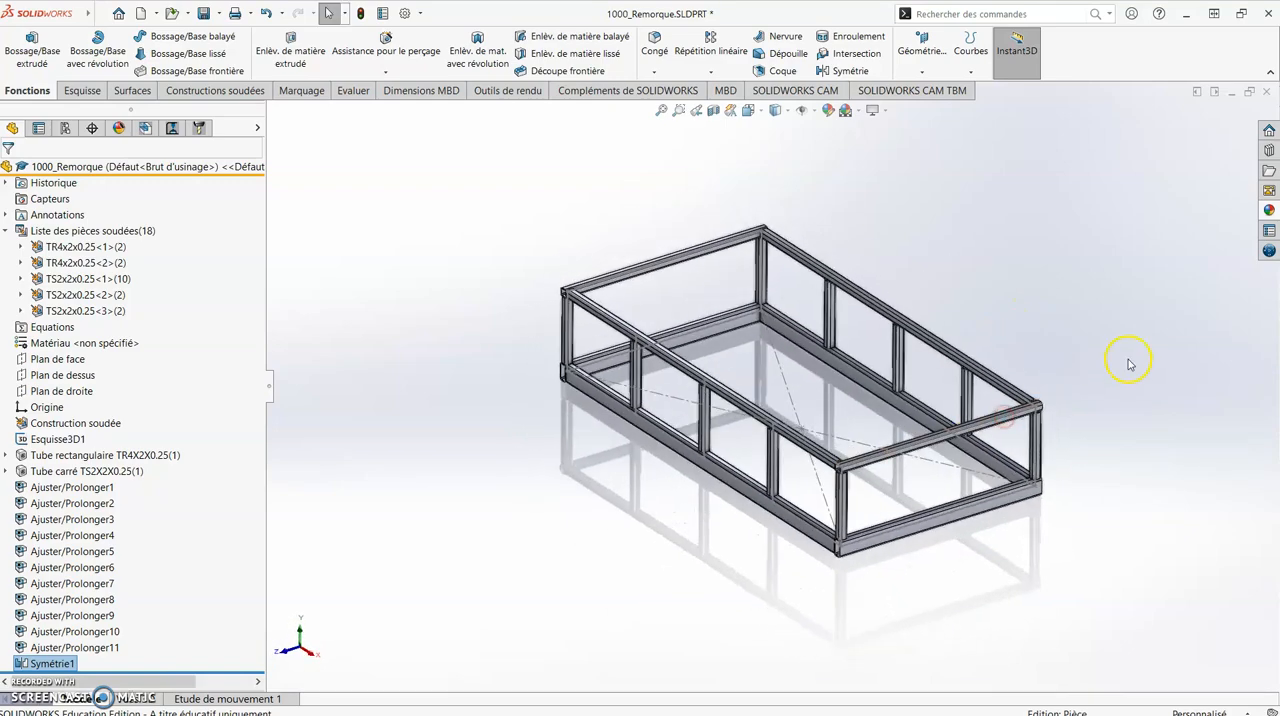
scroll(766, 366, "down", 4)
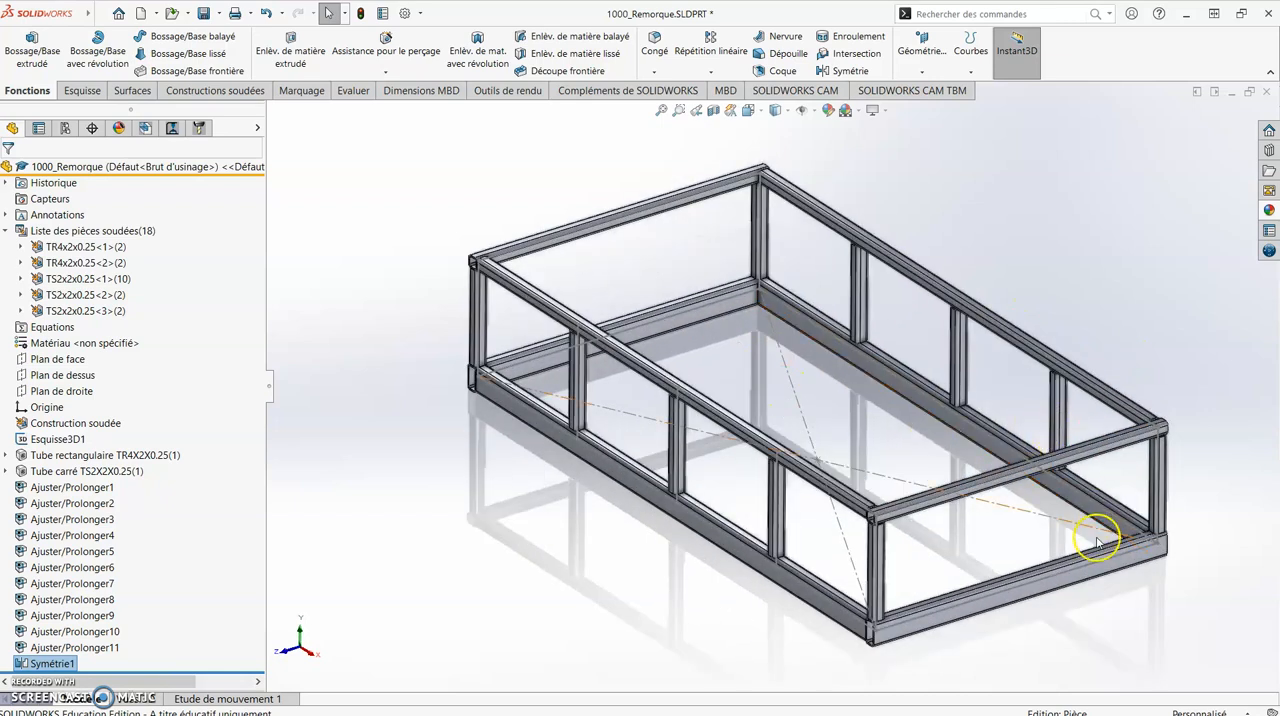
scroll(1097, 543, "up", 1)
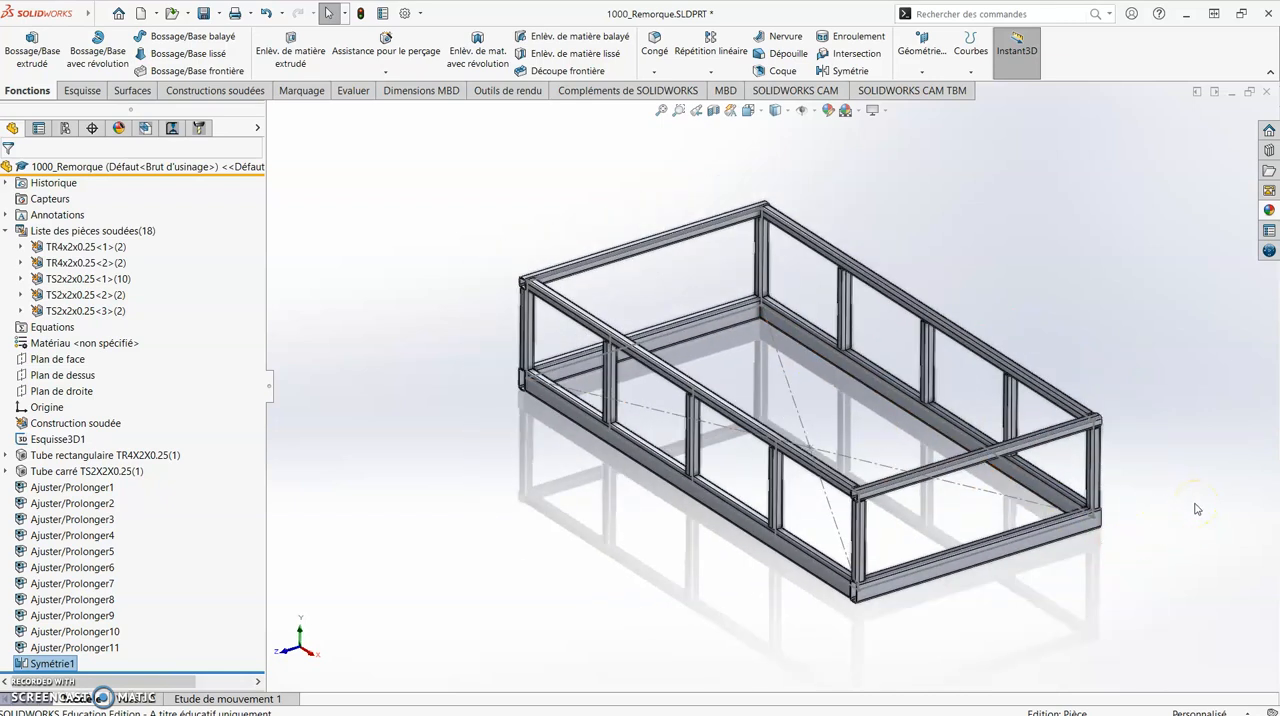